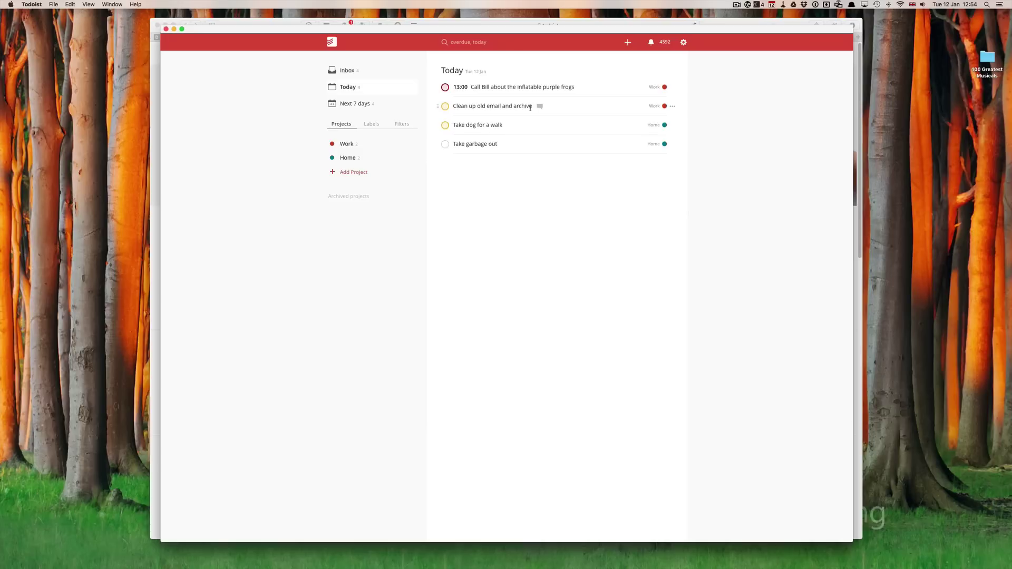
Go from the Inbox to the Work project to list its two tasks due today
{"action": "left_click", "coordinate": [348, 72]}
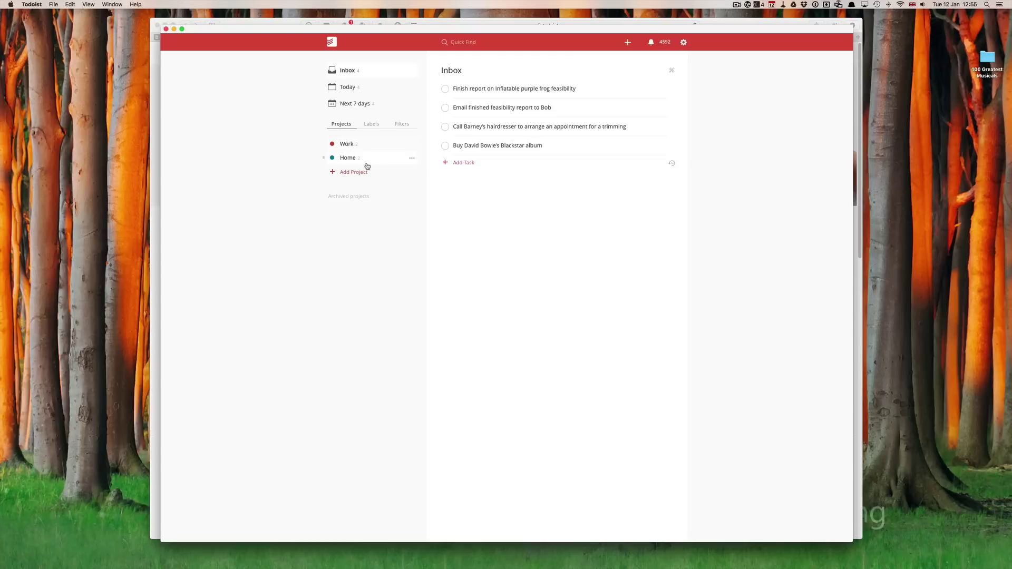
{"action": "left_click", "coordinate": [345, 146]}
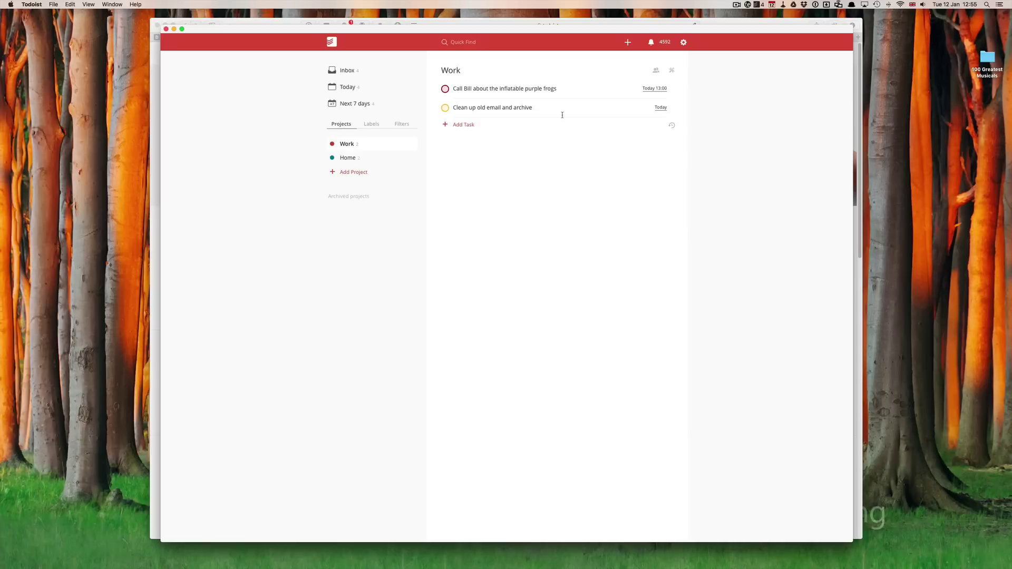
Add the phone label to the 13:00 inflatable purple frogs call task
{"action": "left_click", "coordinate": [546, 89]}
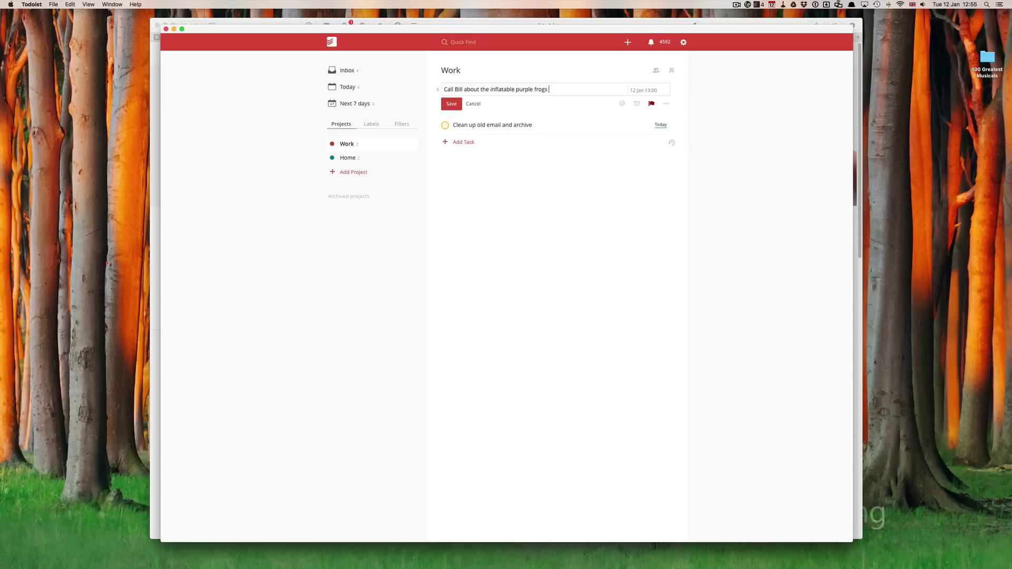
{"action": "type", "text": "@"}
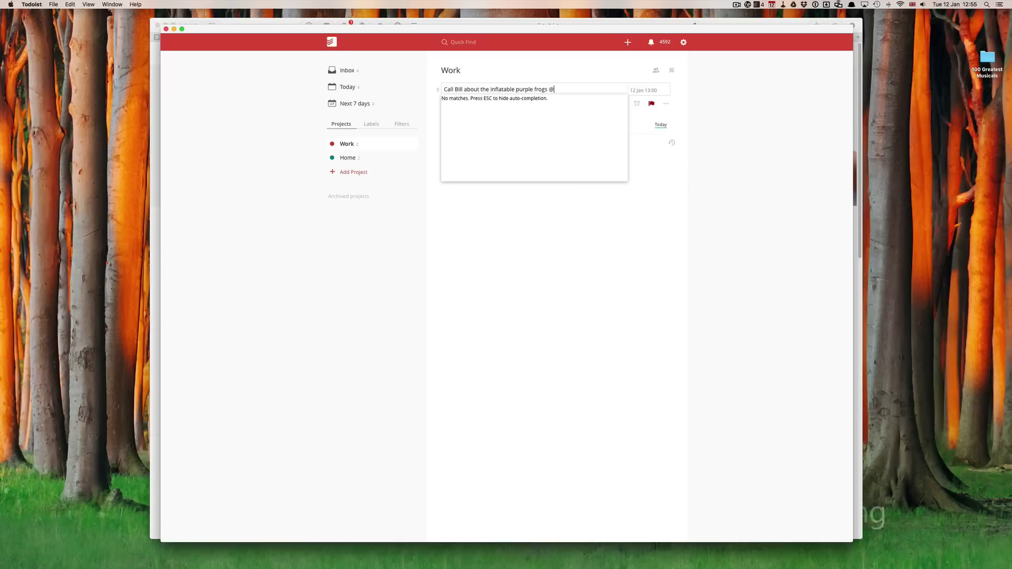
{"action": "type", "text": "phone"}
{"action": "key", "text": "Escape"}
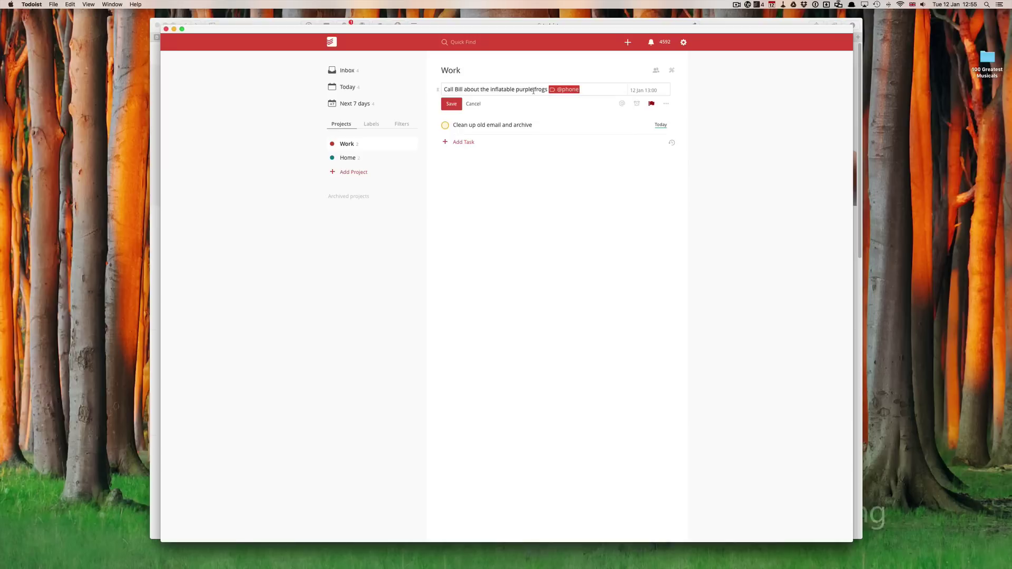
{"action": "left_click", "coordinate": [452, 102]}
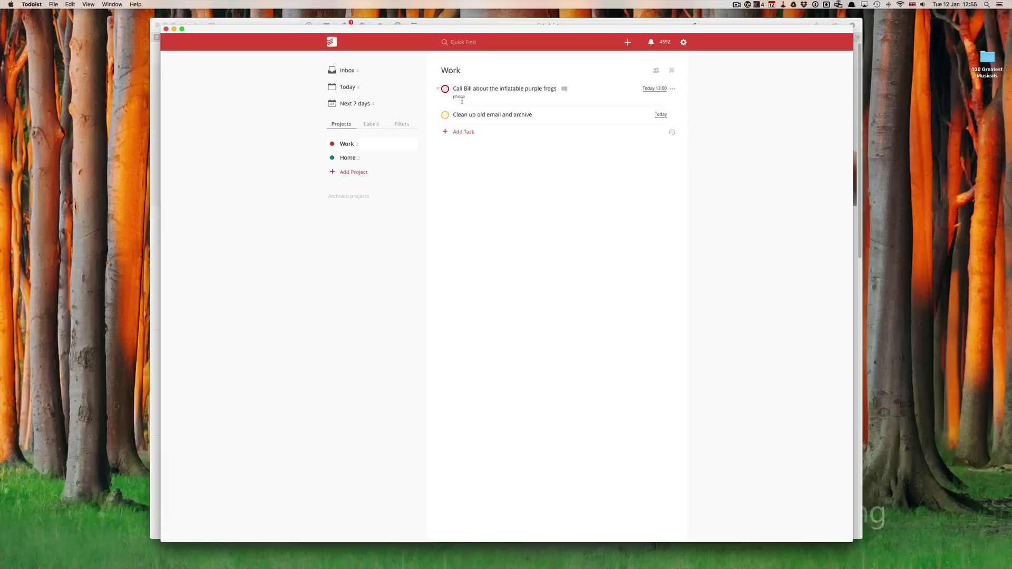
Add the computer label to the 'Clean up old email and archive' task
{"action": "left_click", "coordinate": [502, 114]}
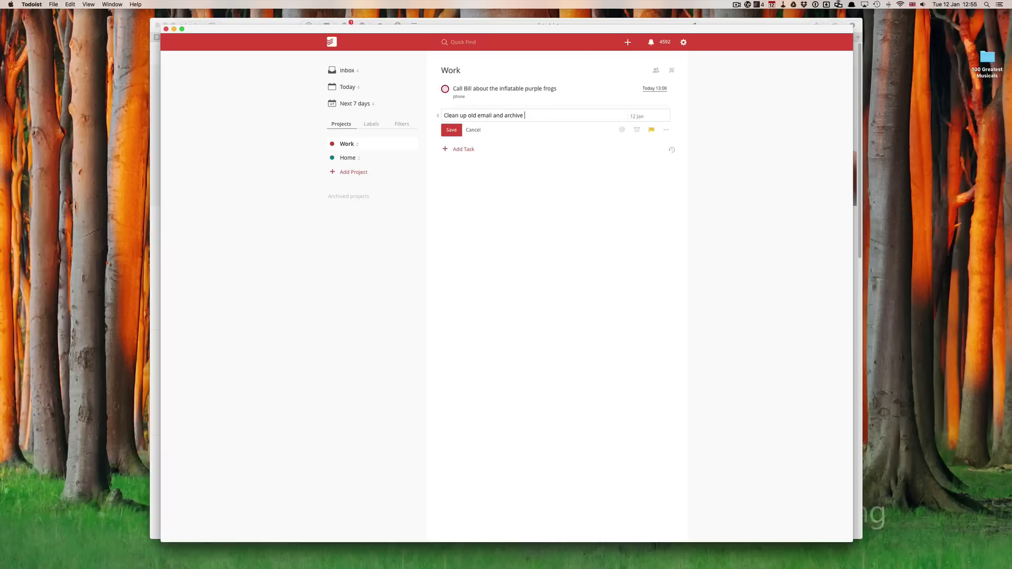
{"action": "type", "text": "@"}
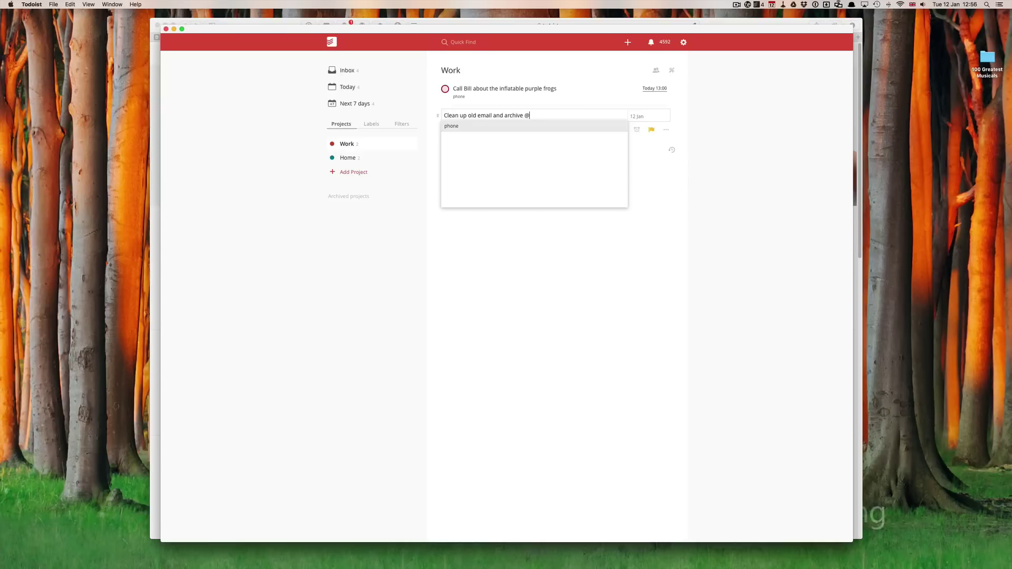
{"action": "type", "text": "computer"}
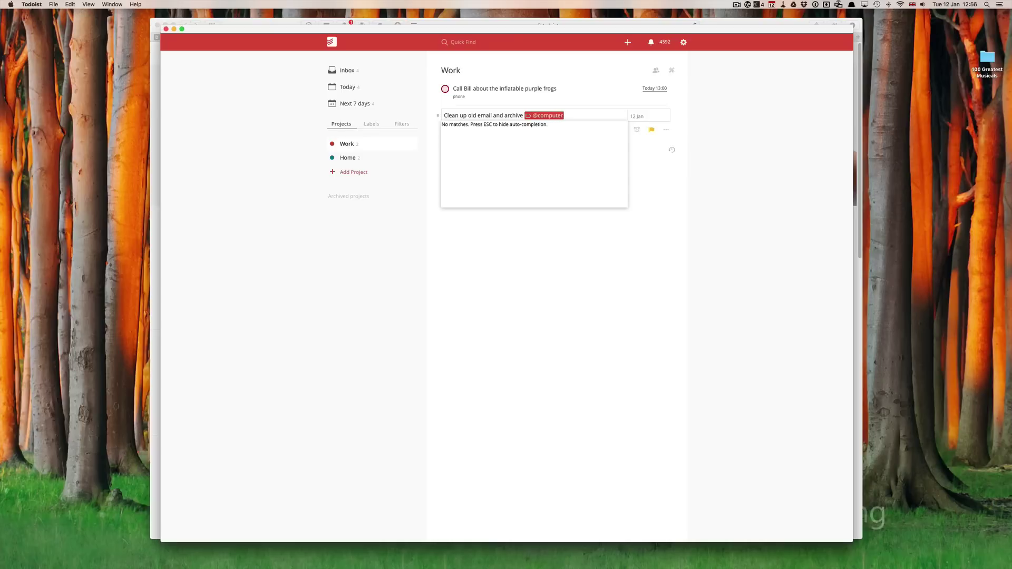
{"action": "key", "text": "Escape"}
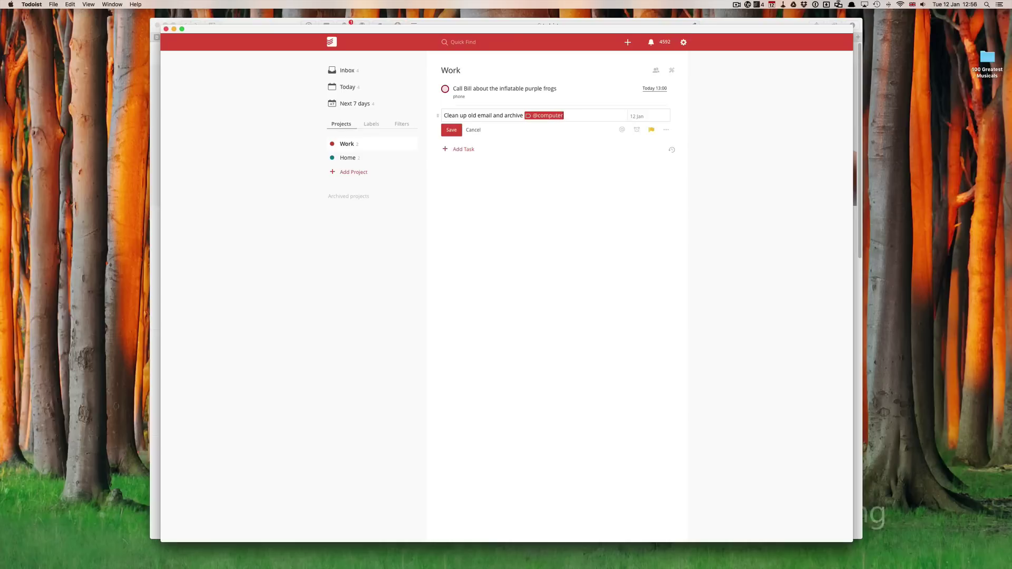
{"action": "left_click", "coordinate": [452, 131]}
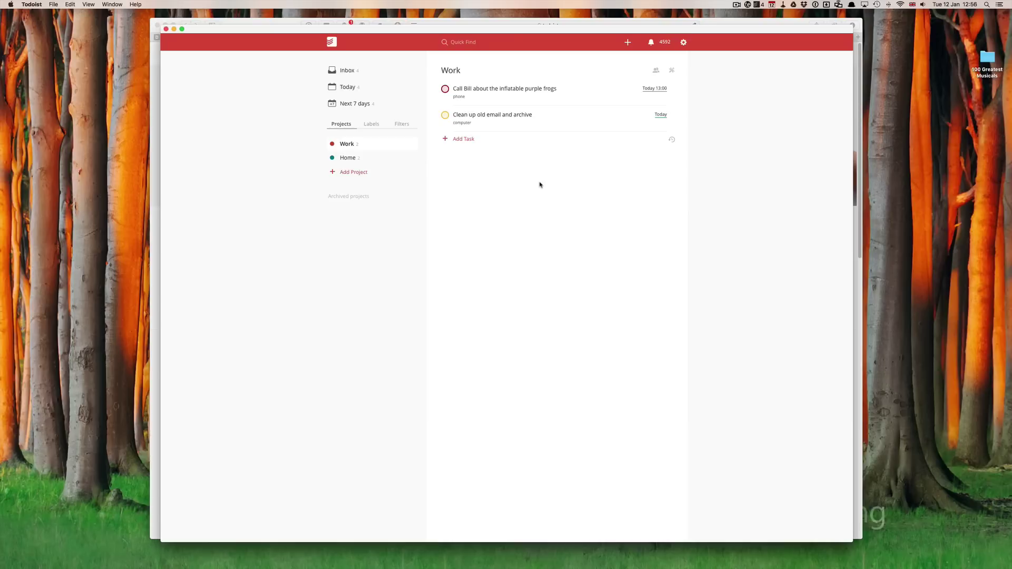
In the Inbox, give the frog feasibility report task the existing computer label
{"action": "left_click", "coordinate": [350, 74]}
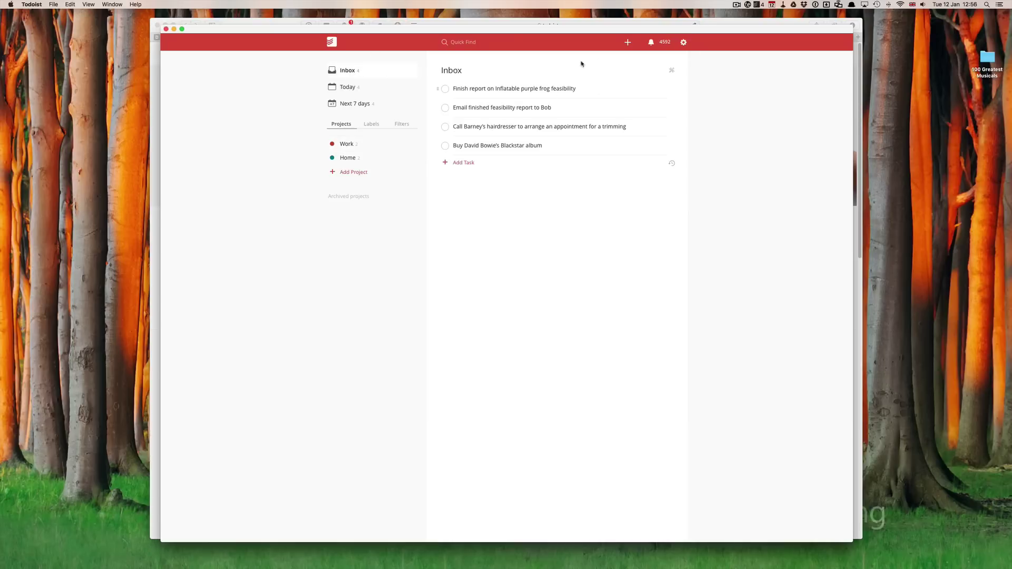
{"action": "left_click", "coordinate": [576, 89]}
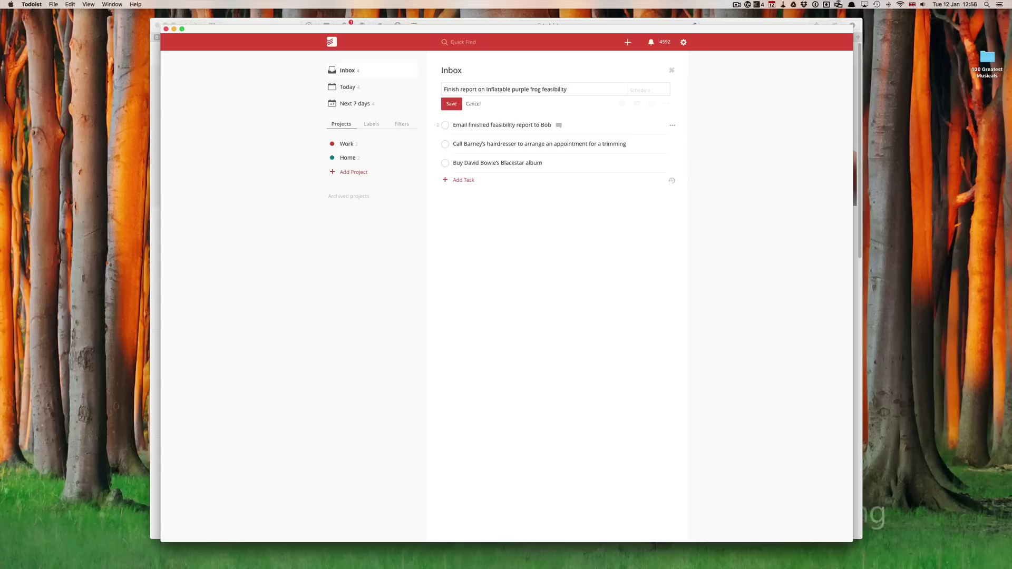
{"action": "type", "text": "@"}
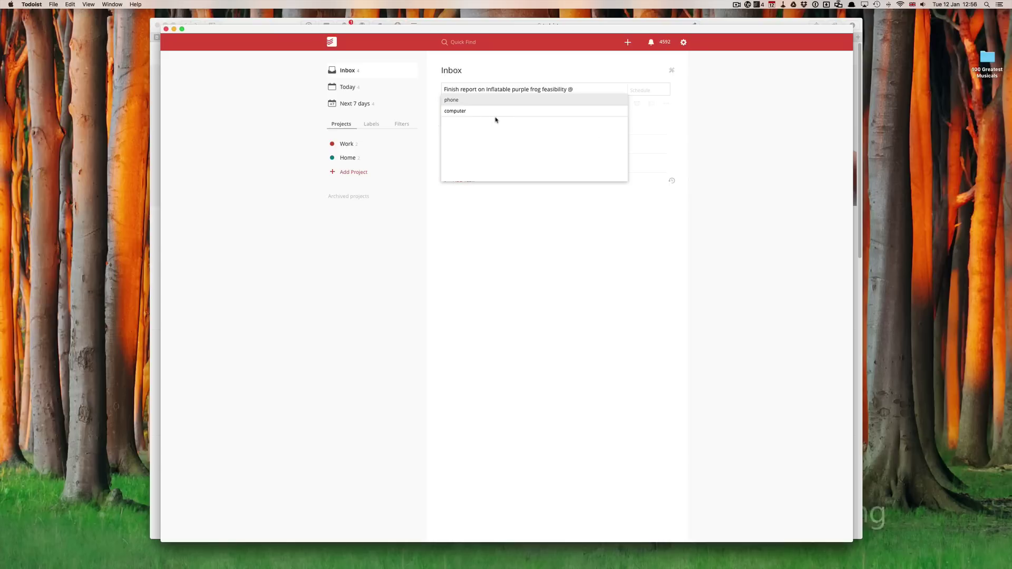
{"action": "left_click", "coordinate": [457, 111]}
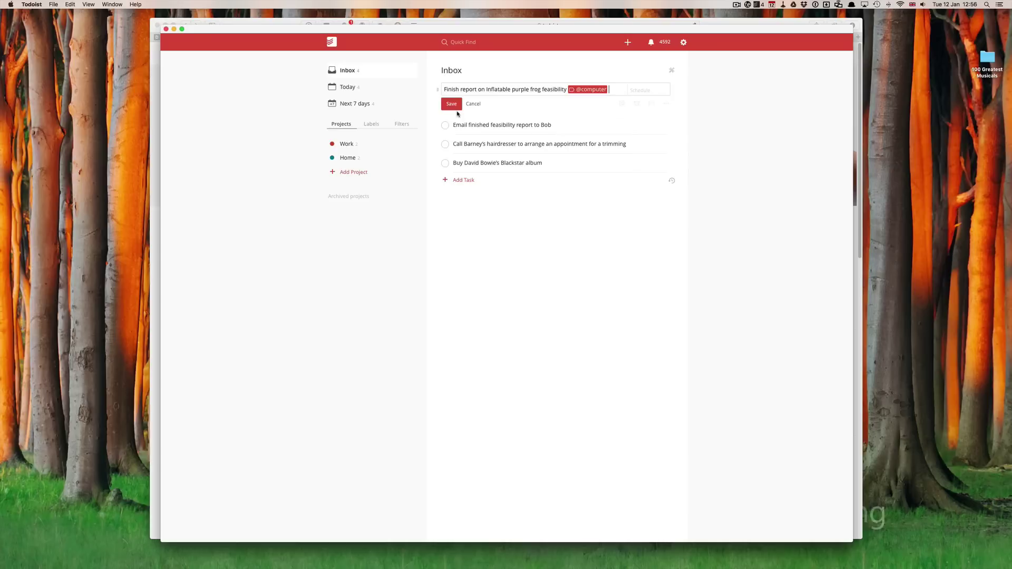
{"action": "left_click", "coordinate": [452, 104]}
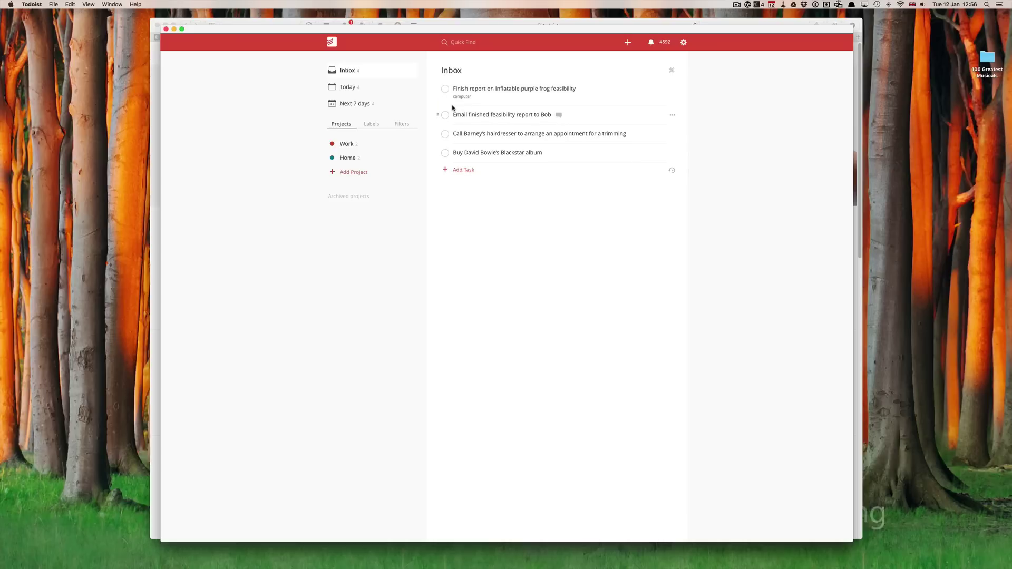
Tag the report-emailing task with a new email label
{"action": "left_click", "coordinate": [488, 114]}
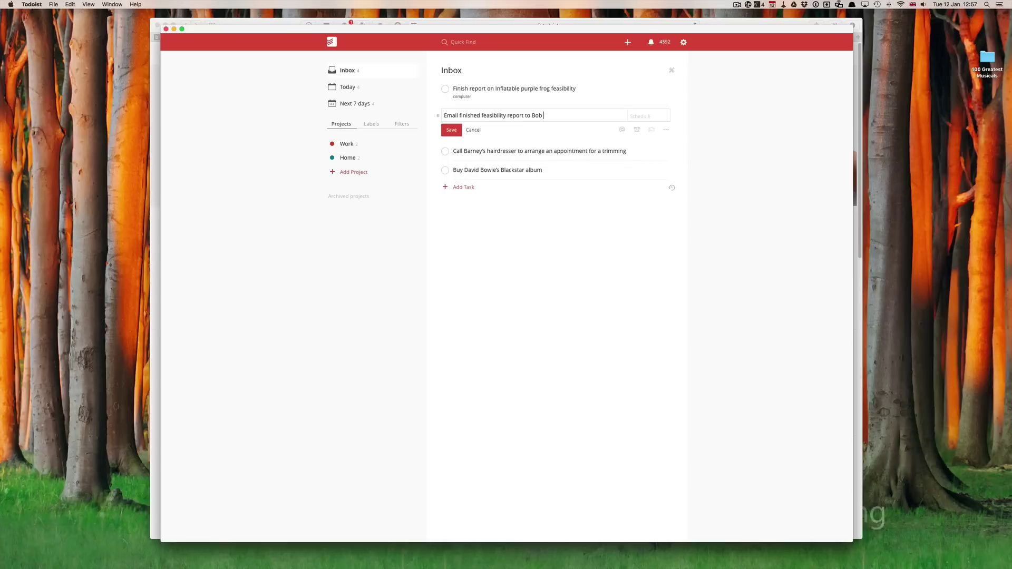
{"action": "type", "text": "@"}
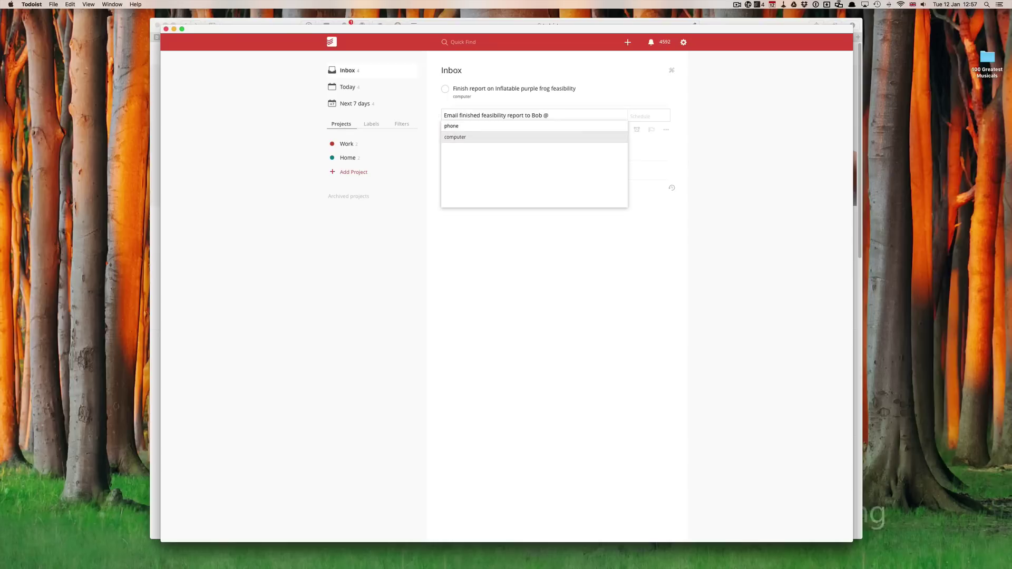
{"action": "type", "text": "email"}
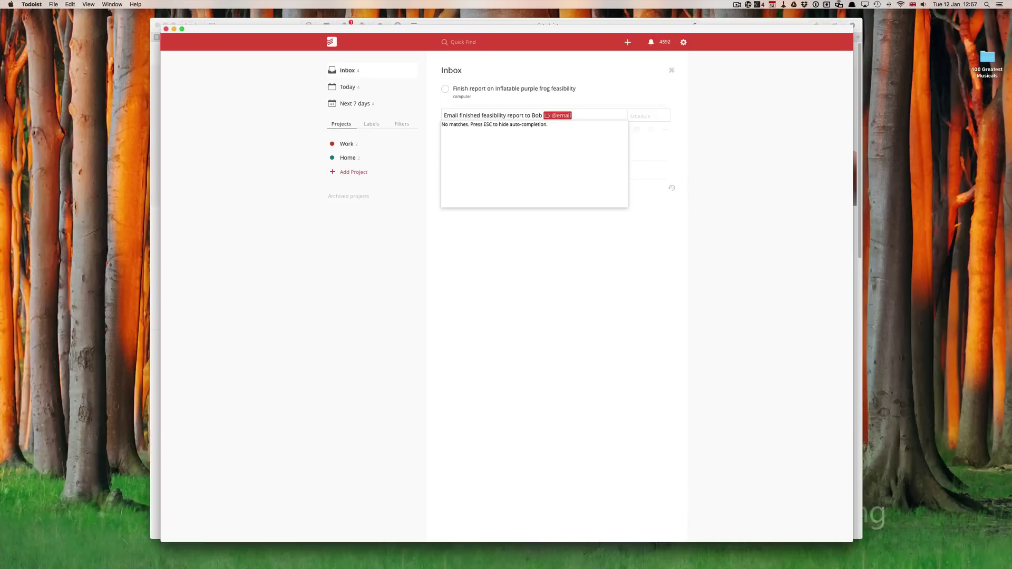
{"action": "key", "text": "Escape"}
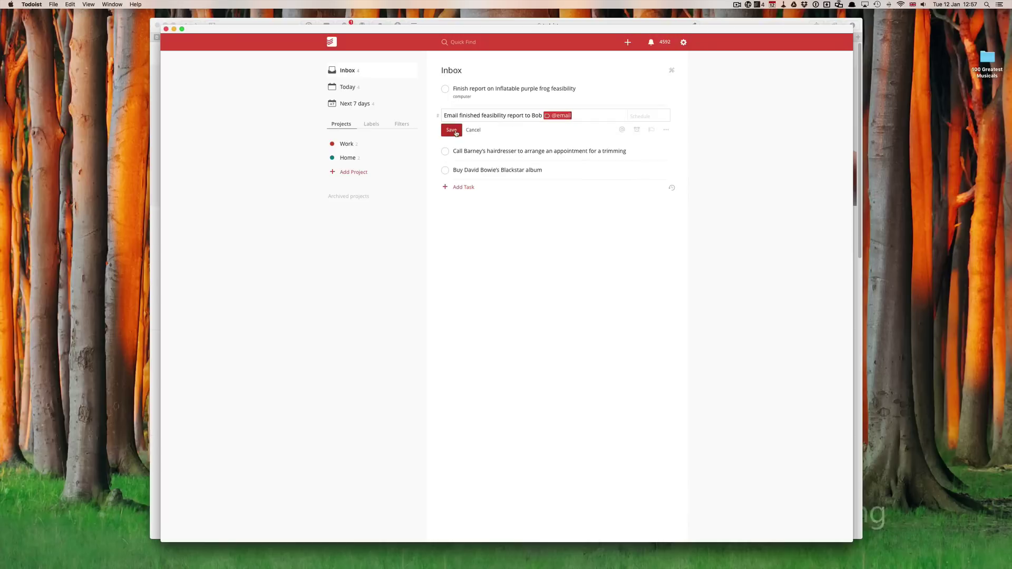
{"action": "left_click", "coordinate": [456, 132]}
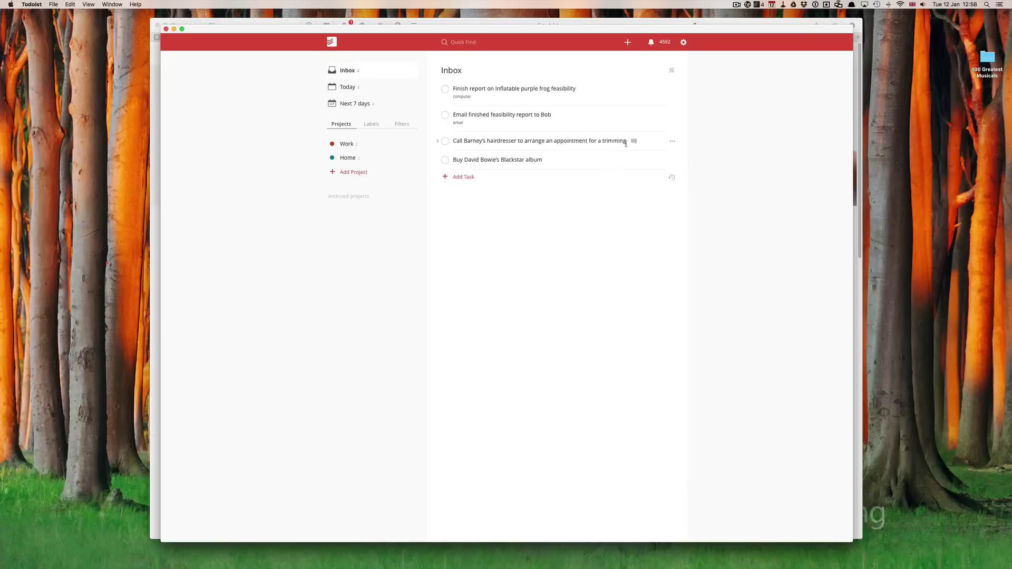
Give the hairdresser appointment task the phone label
{"action": "left_click", "coordinate": [632, 141]}
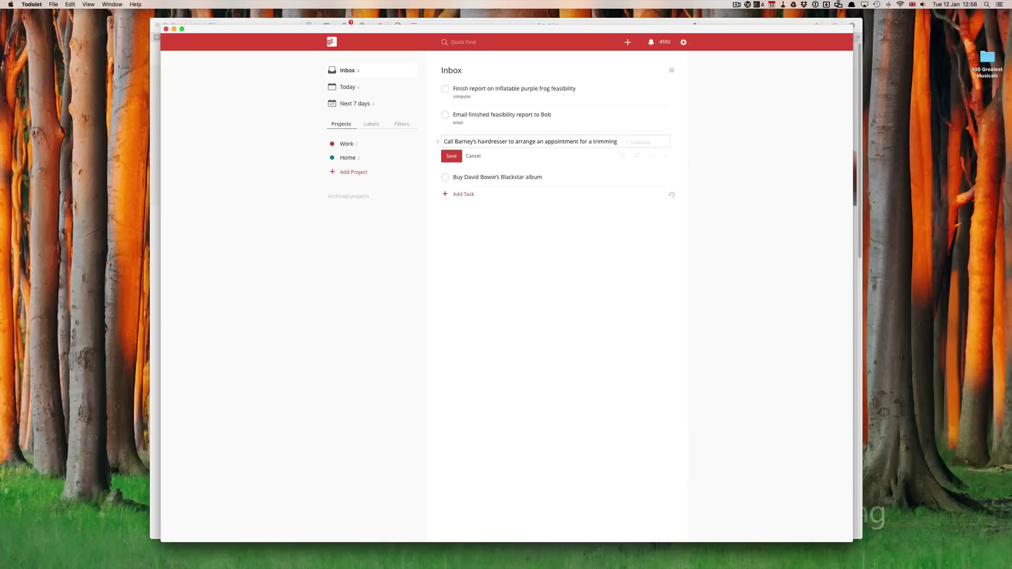
{"action": "type", "text": "@ph"}
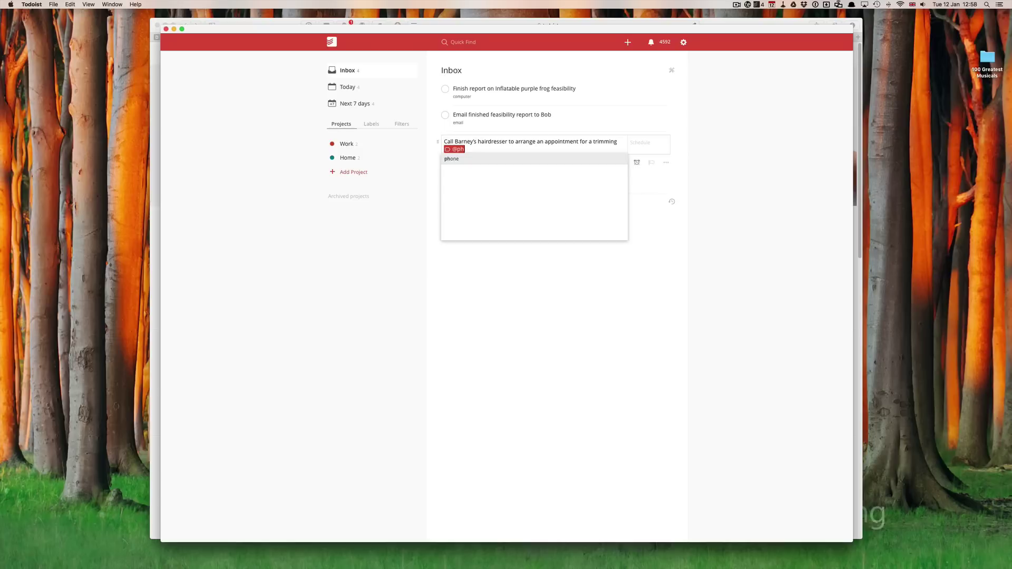
{"action": "left_click", "coordinate": [454, 161]}
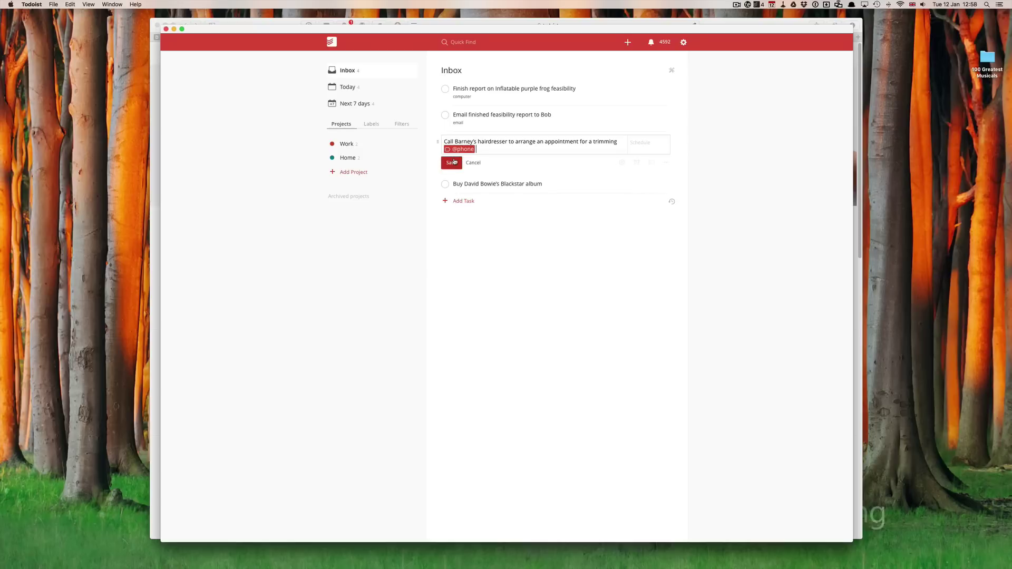
{"action": "left_click", "coordinate": [452, 164]}
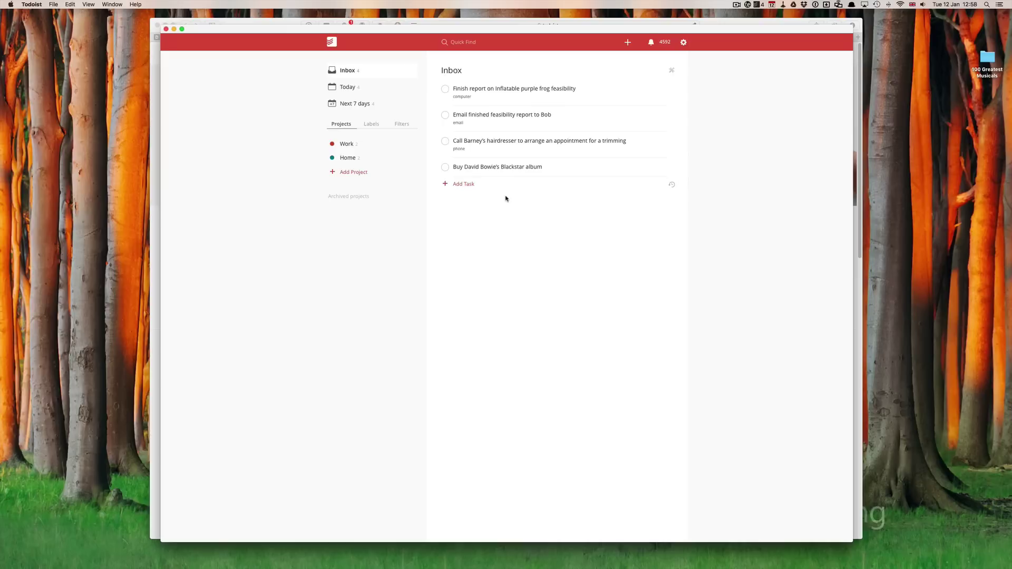
Give the album purchase task the computer label
{"action": "left_click", "coordinate": [545, 167]}
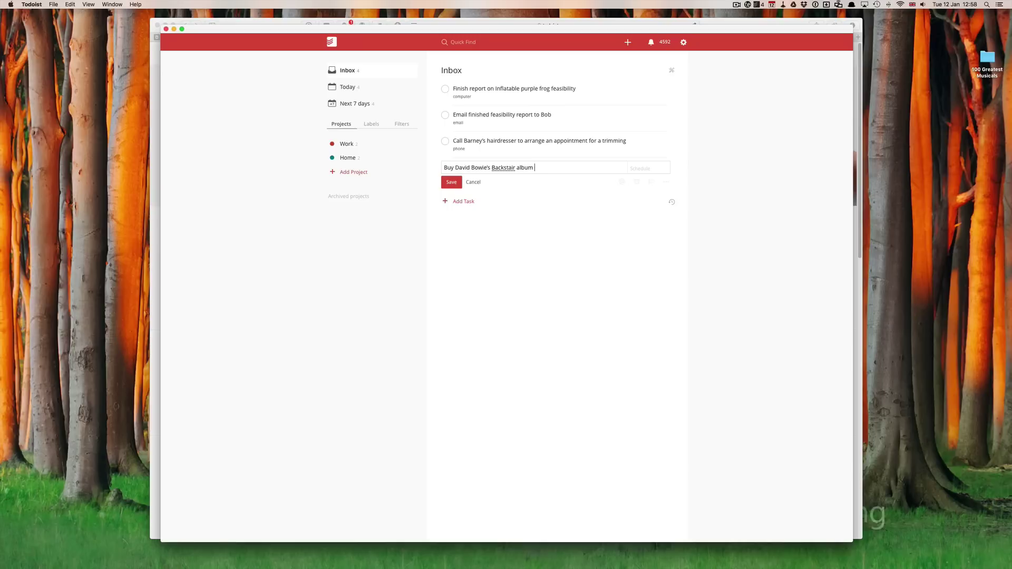
{"action": "type", "text": "@c"}
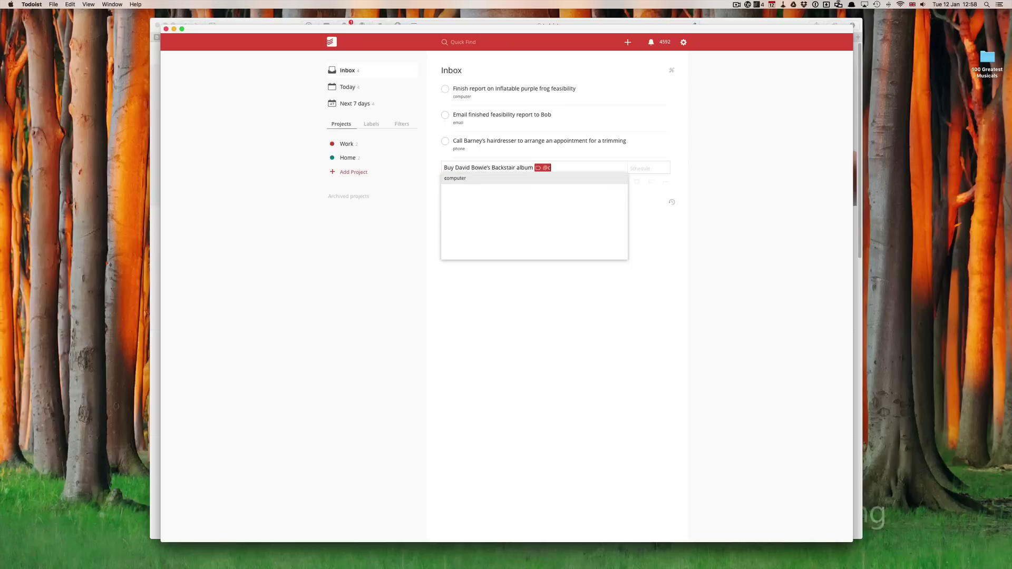
{"action": "left_click", "coordinate": [460, 179]}
{"action": "left_click", "coordinate": [452, 185]}
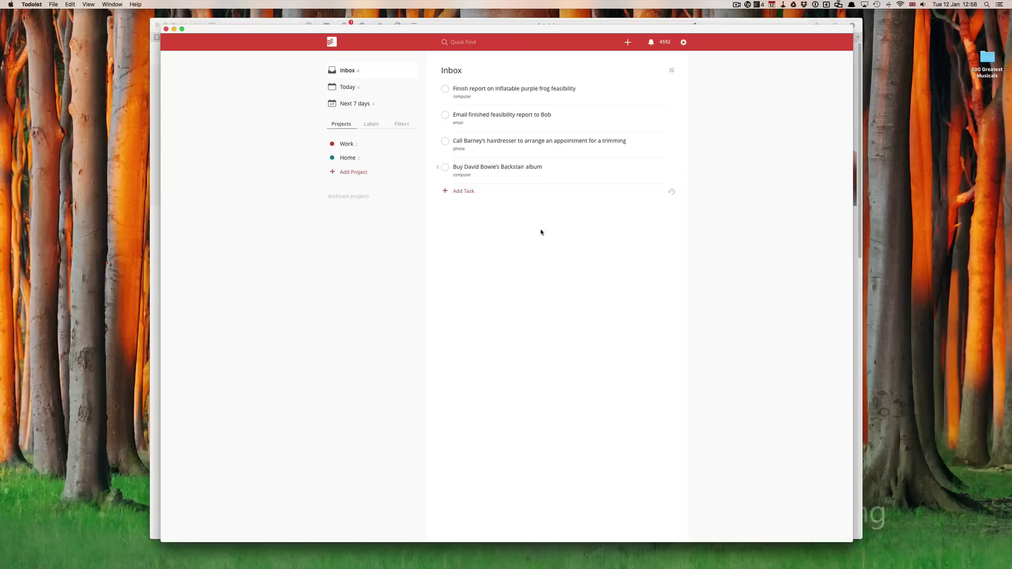
Make the feasibility report due tomorrow and the report-email task due Friday
{"action": "left_click", "coordinate": [595, 88]}
{"action": "left_click", "coordinate": [652, 89]}
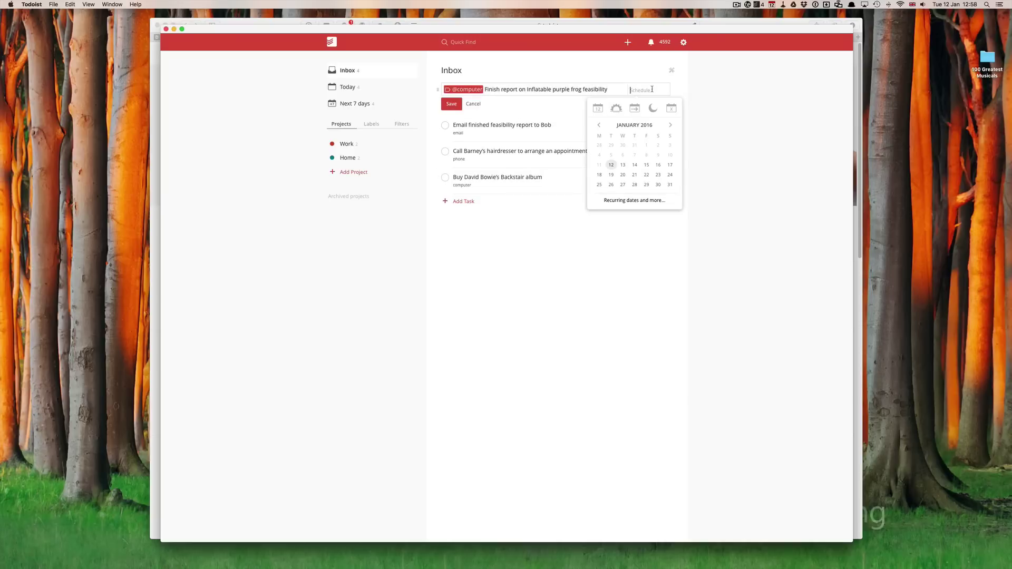
{"action": "type", "text": "tom"}
{"action": "key", "text": "Return"}
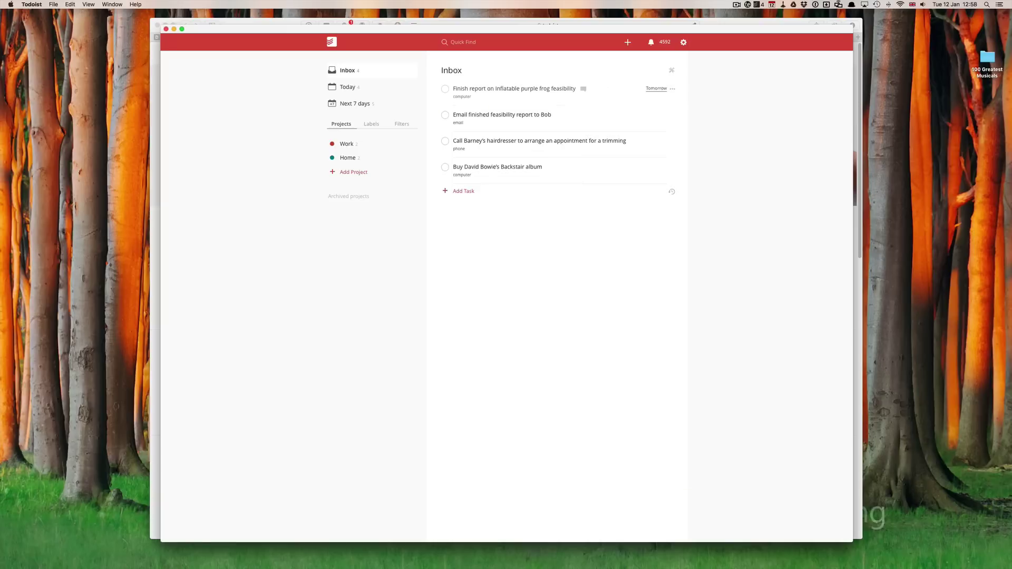
{"action": "left_click", "coordinate": [638, 115]}
{"action": "left_click", "coordinate": [655, 118]}
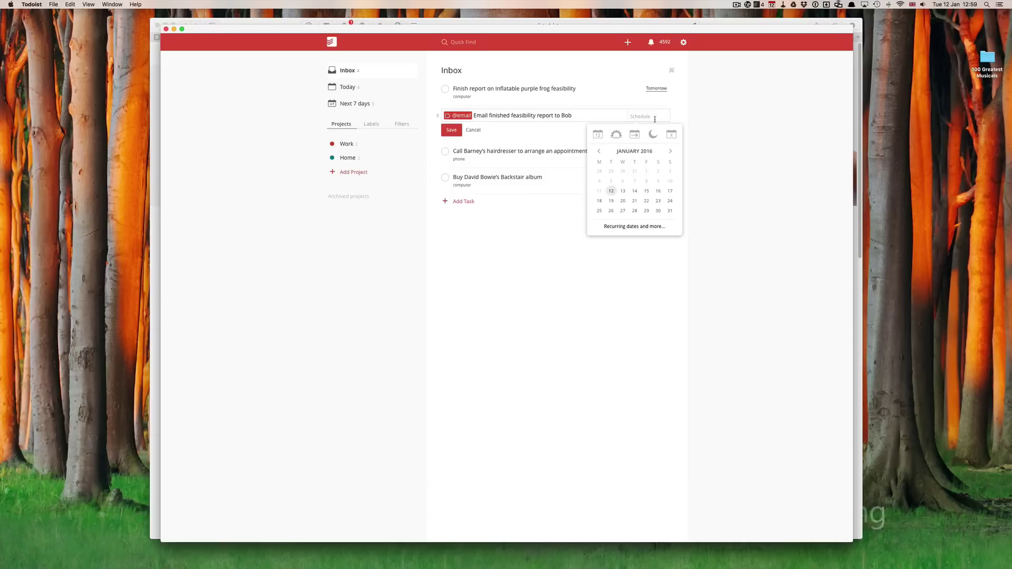
{"action": "type", "text": "Fri"}
{"action": "key", "text": "Return"}
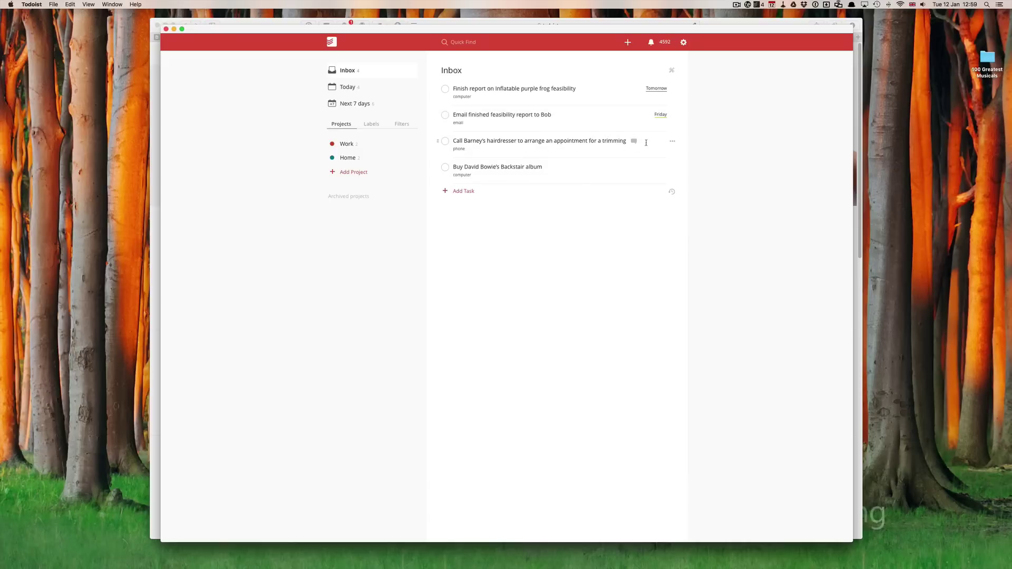
Schedule the hairdresser call 'in 3 days' and the album purchase for today
{"action": "left_click", "coordinate": [648, 142]}
{"action": "left_click", "coordinate": [652, 142]}
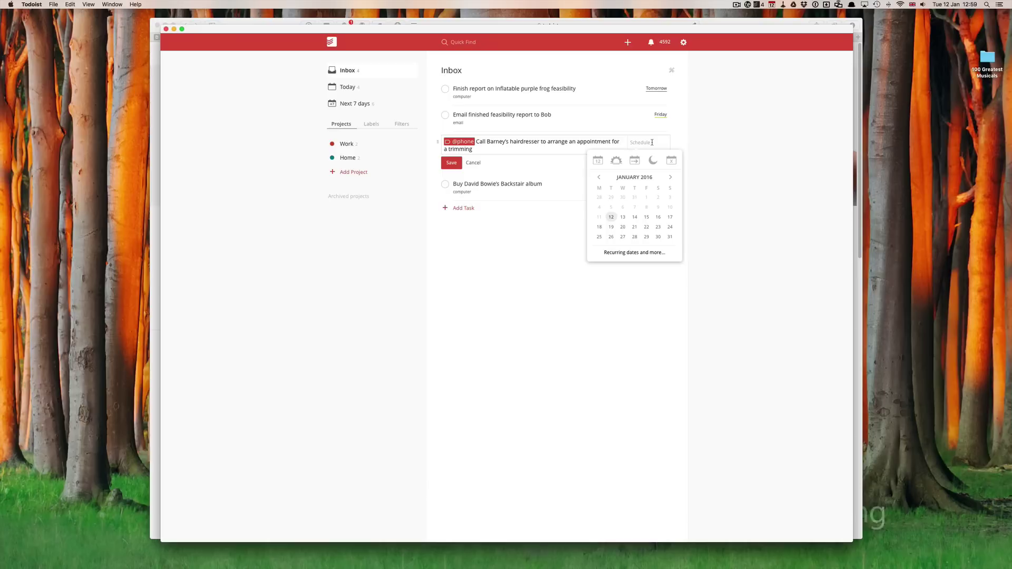
{"action": "type", "text": "in 3 days"}
{"action": "key", "text": "Return"}
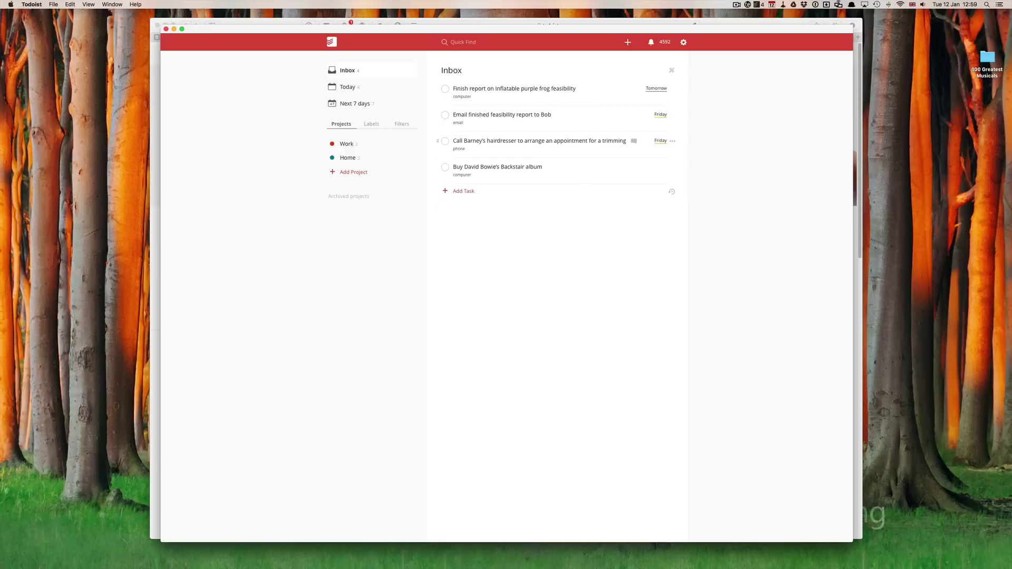
{"action": "left_click", "coordinate": [558, 168]}
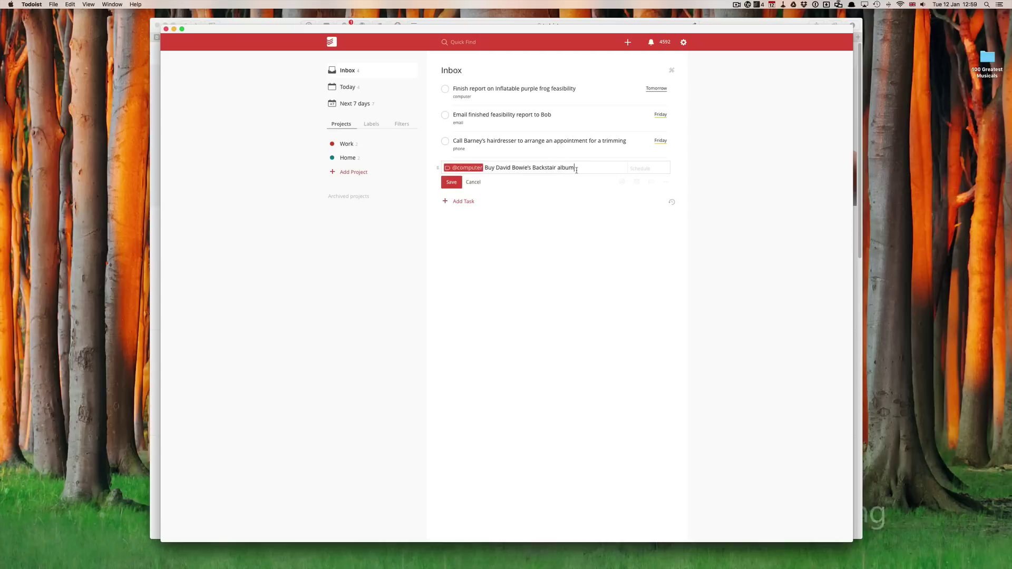
{"action": "key", "text": "Tab"}
{"action": "type", "text": "tod"}
{"action": "key", "text": "Return"}
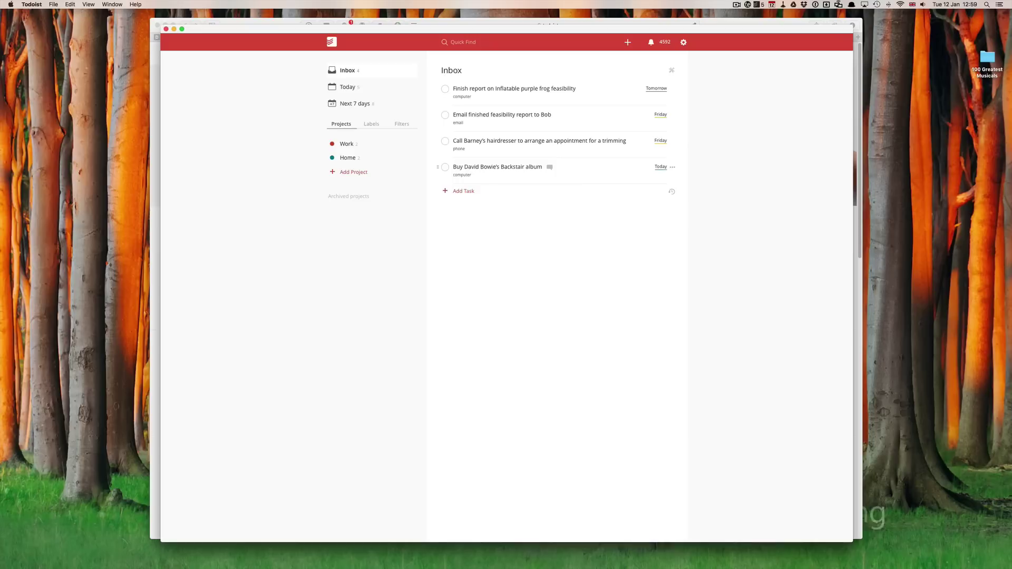
Set both report tasks to priority 1 and the hairdresser and album tasks to priority 3
{"action": "left_click", "coordinate": [673, 89]}
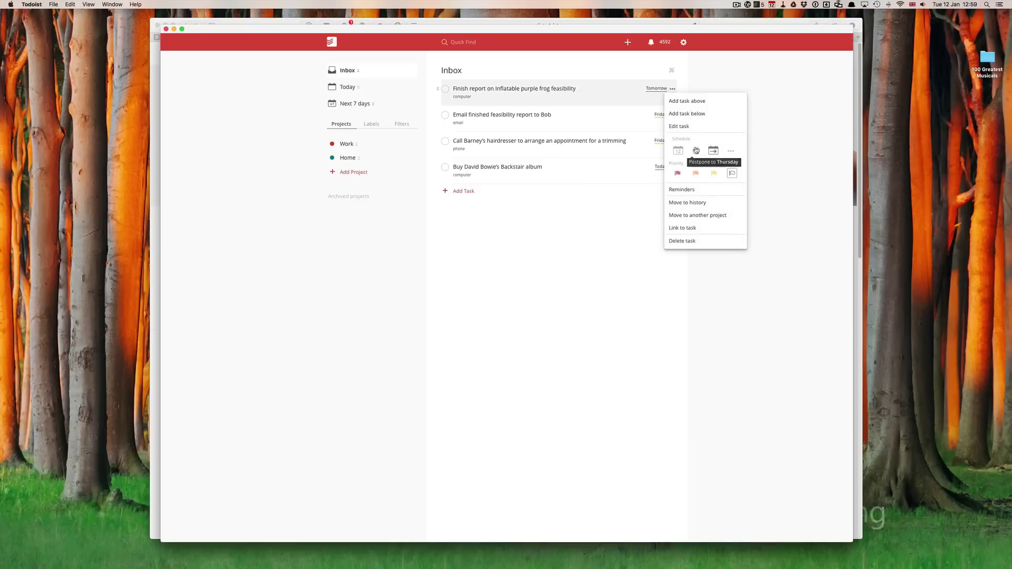
{"action": "left_click", "coordinate": [678, 173]}
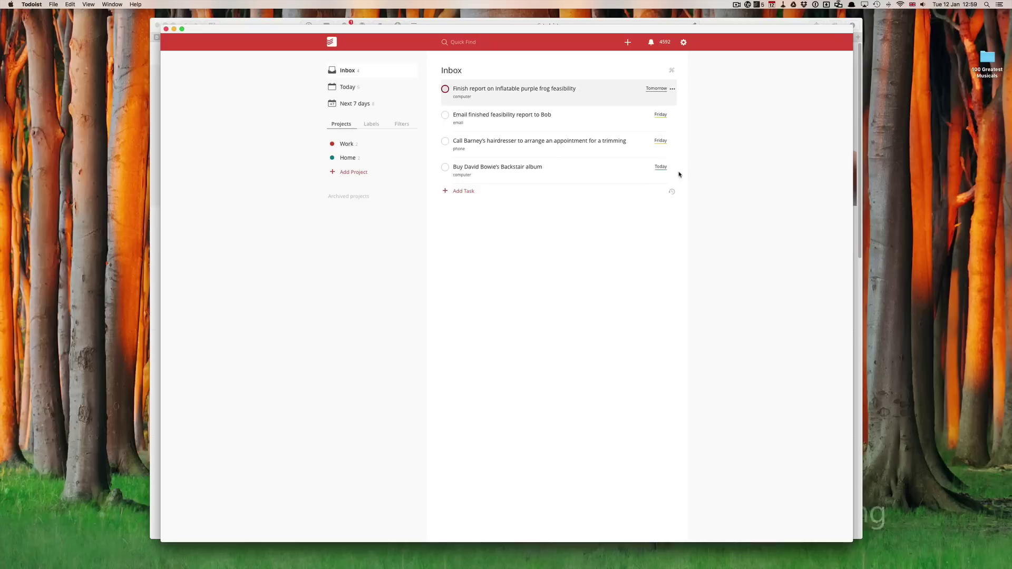
{"action": "left_click", "coordinate": [673, 116]}
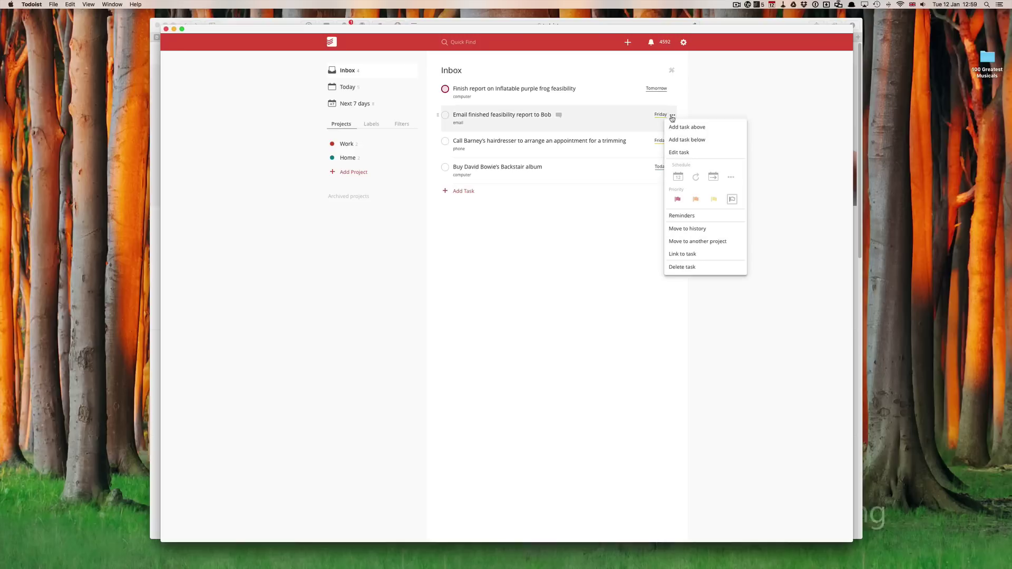
{"action": "left_click", "coordinate": [677, 199]}
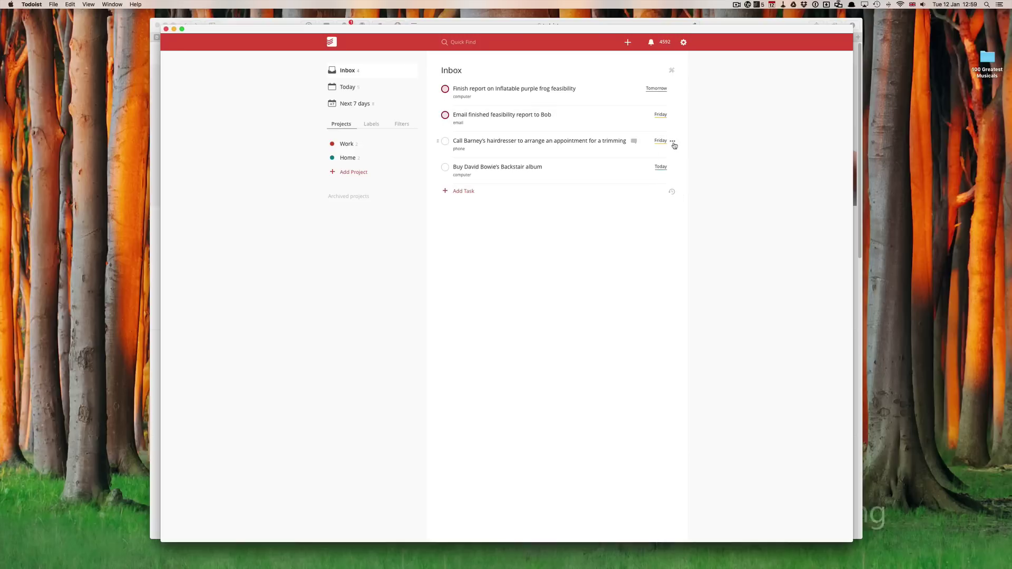
{"action": "left_click", "coordinate": [673, 141]}
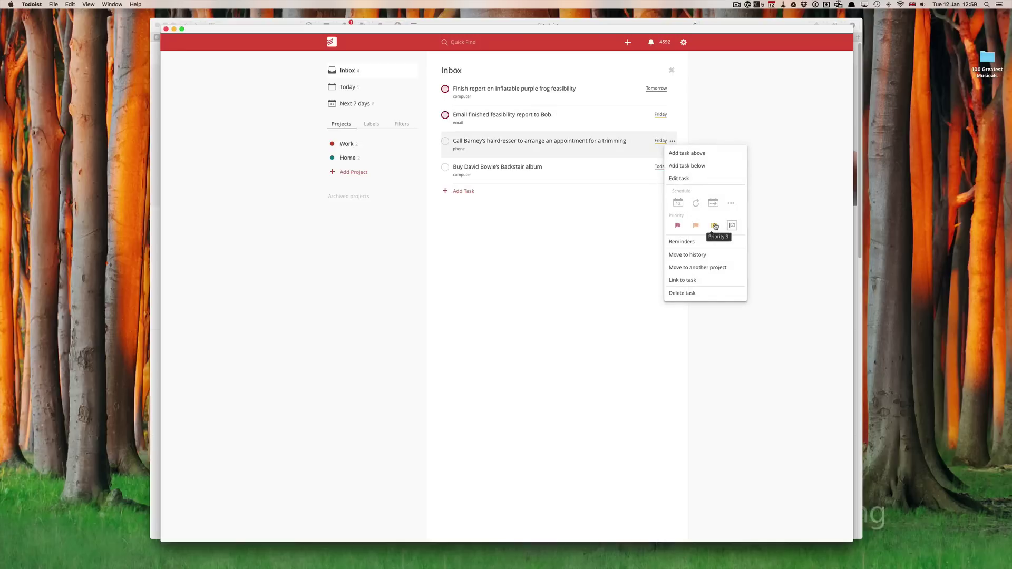
{"action": "left_click", "coordinate": [714, 225]}
{"action": "left_click", "coordinate": [672, 167]}
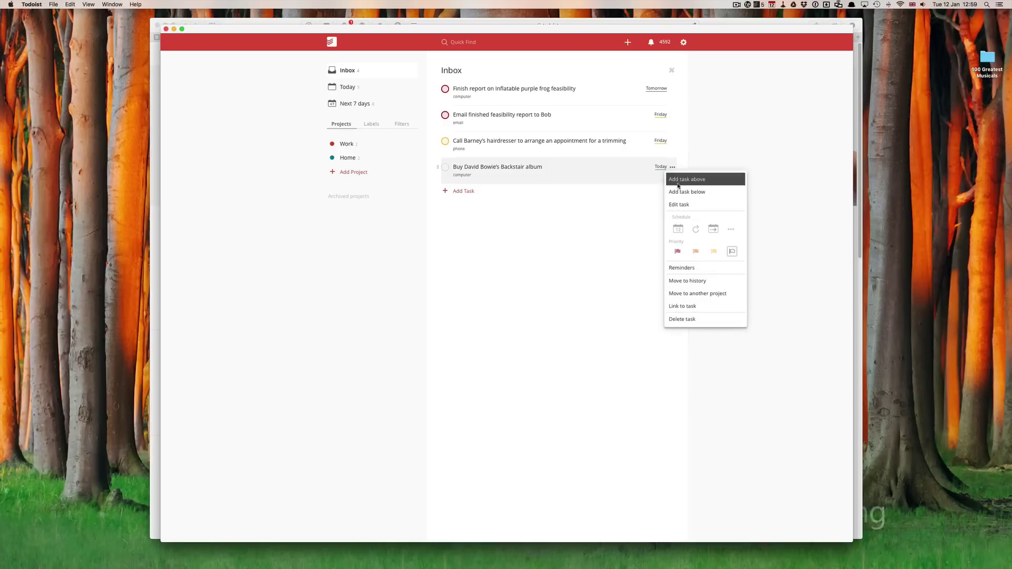
{"action": "left_click", "coordinate": [713, 251]}
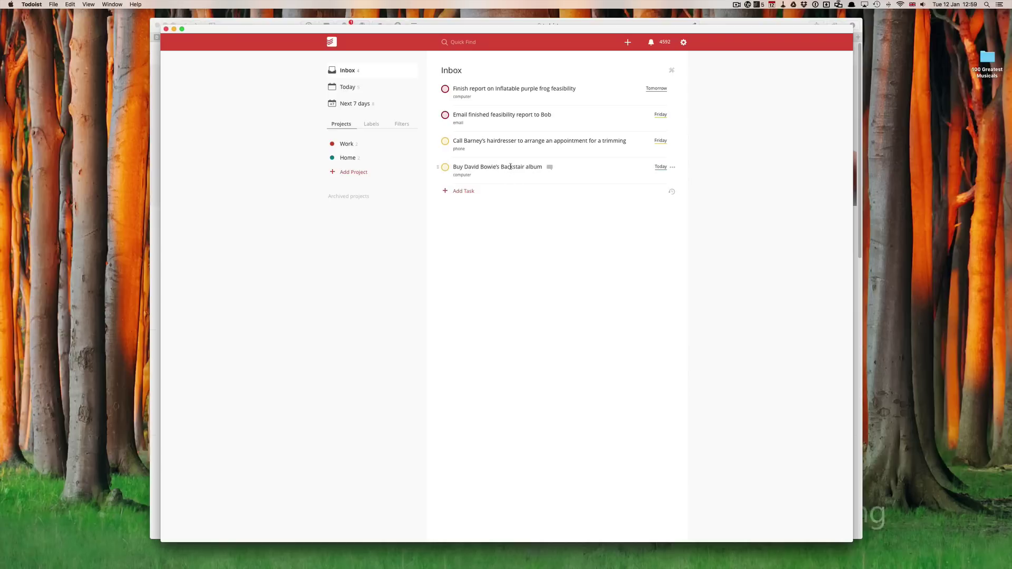
Correct the album task's title from Backstair to Blackstar and save it
{"action": "left_click", "coordinate": [510, 167]}
{"action": "double_click", "coordinate": [546, 168]}
{"action": "type", "text": "Nlack"}
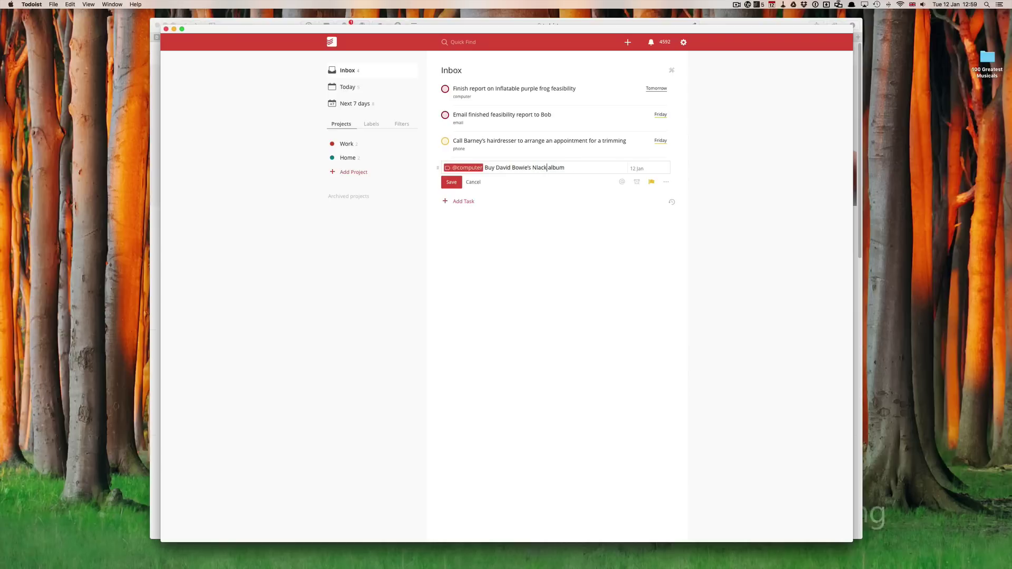
{"action": "key", "text": "BackSpace"}
{"action": "key", "text": "BackSpace"}
{"action": "key", "text": "BackSpace"}
{"action": "key", "text": "BackSpace"}
{"action": "key", "text": "BackSpace"}
{"action": "type", "text": "Blaxkstar"}
{"action": "left_click", "coordinate": [451, 182]}
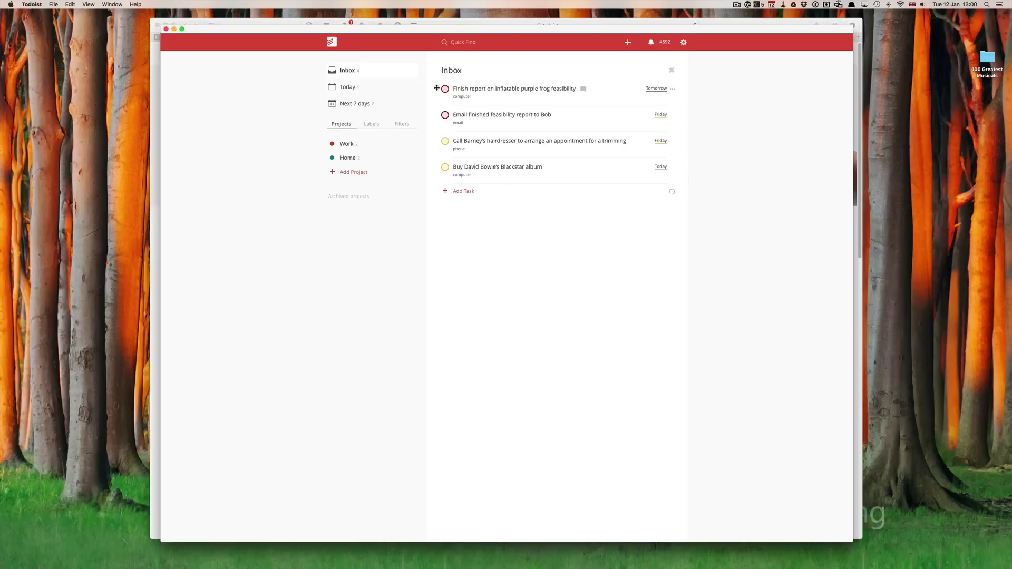
Drag the frog report and email report tasks to Work, the hairdresser and Blackstar tasks to Home
{"action": "left_click_drag", "start_coordinate": [436, 88], "coordinate": [354, 143]}
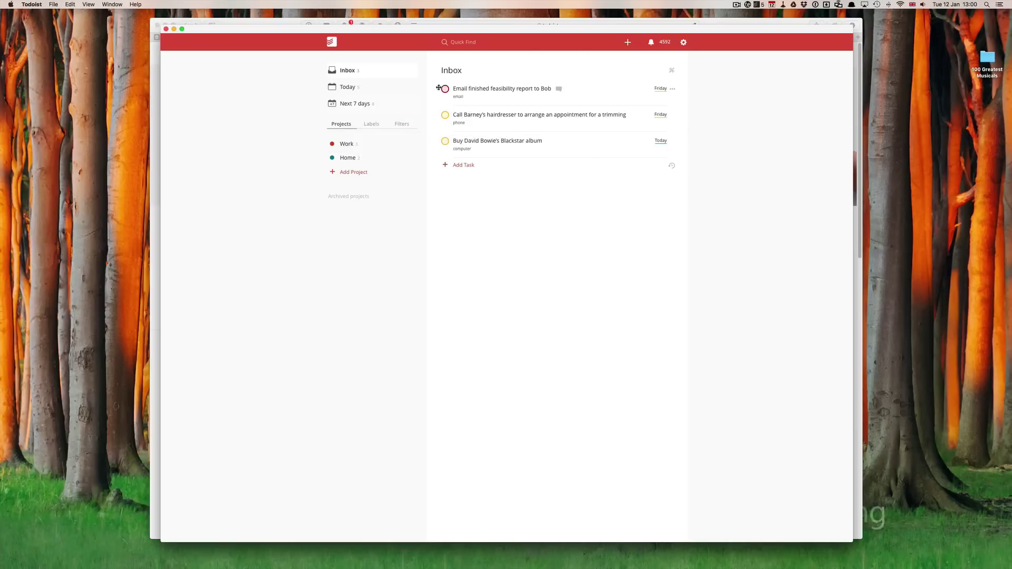
{"action": "left_click_drag", "start_coordinate": [438, 88], "coordinate": [337, 144]}
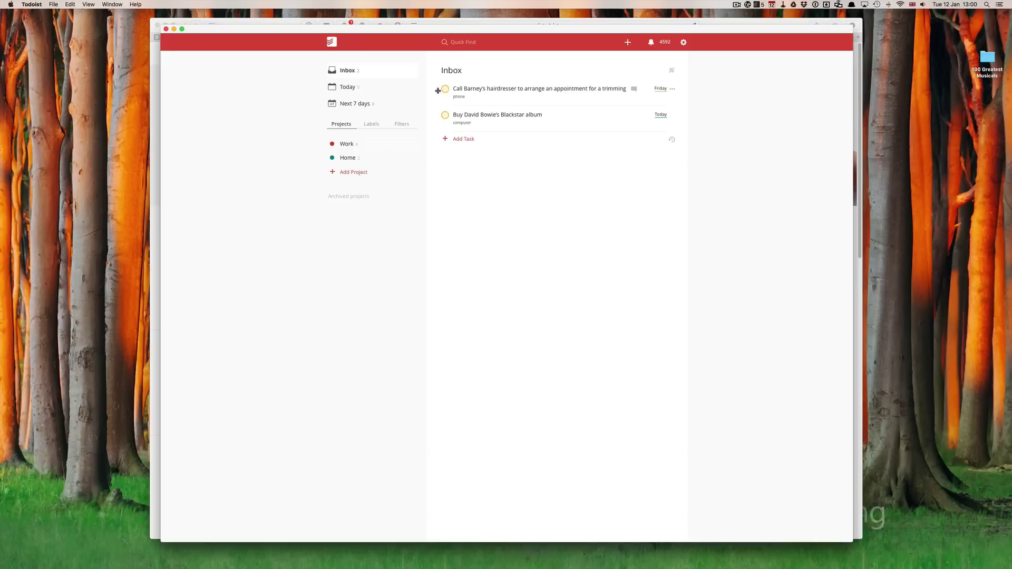
{"action": "left_click_drag", "start_coordinate": [438, 90], "coordinate": [387, 158]}
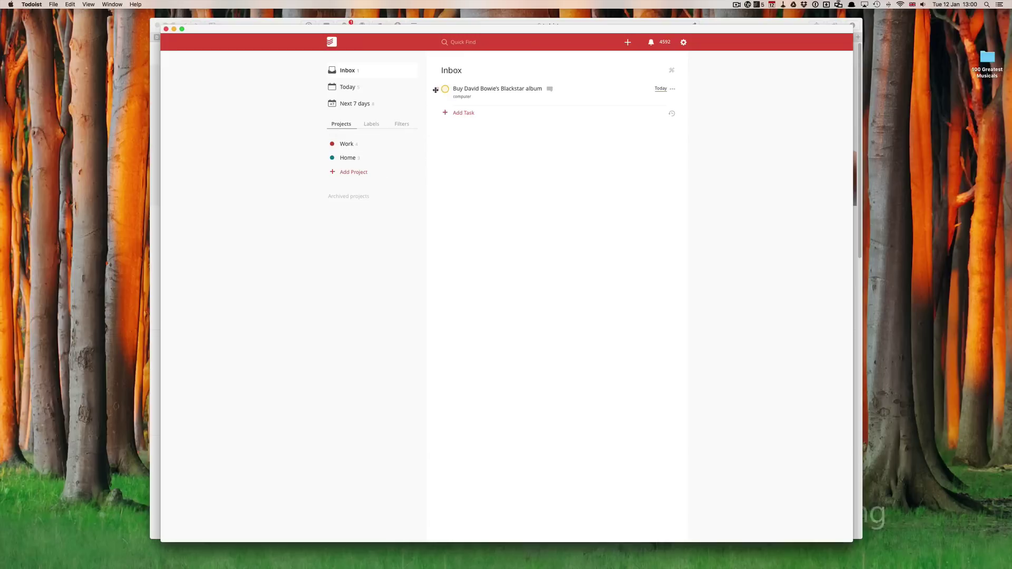
{"action": "left_click_drag", "start_coordinate": [437, 90], "coordinate": [409, 154]}
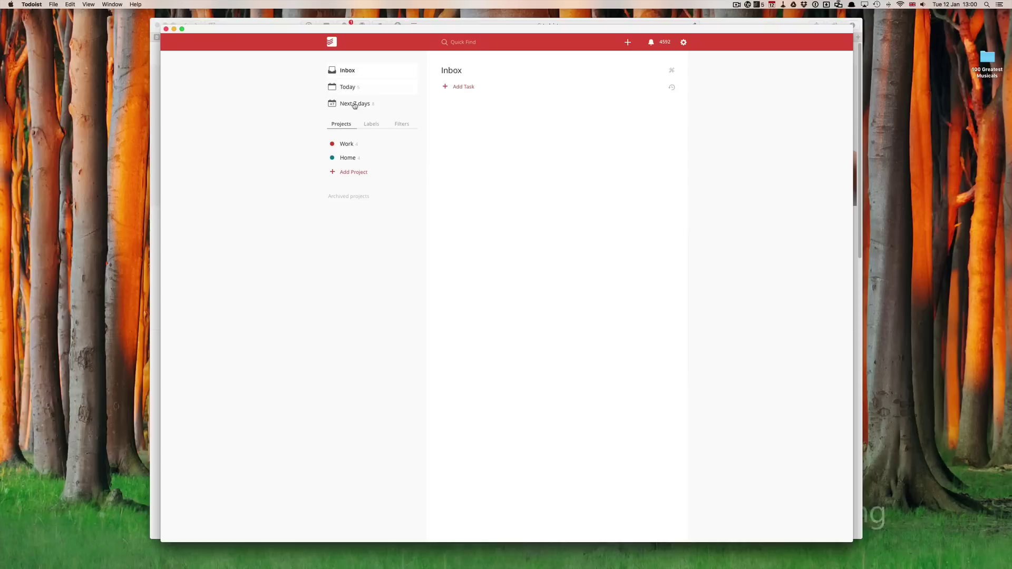
In the Home project, add the home label to the dog walk task
{"action": "left_click", "coordinate": [352, 144]}
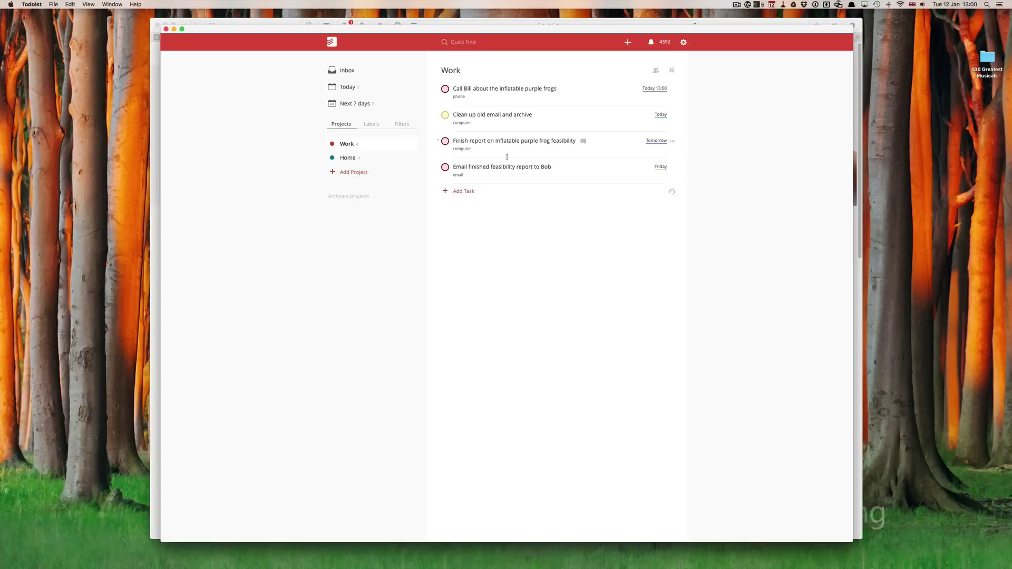
{"action": "left_click", "coordinate": [352, 159]}
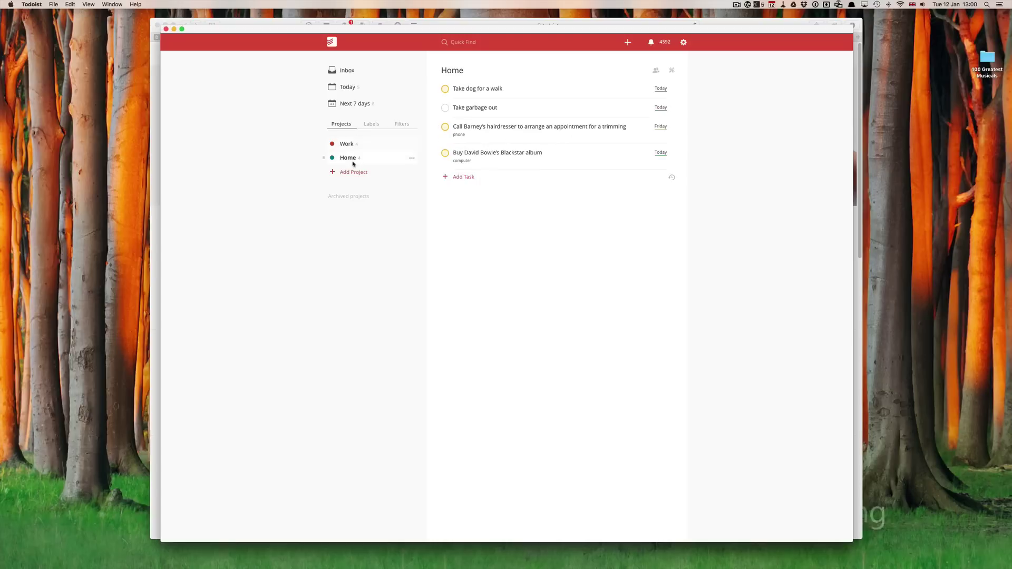
{"action": "left_click", "coordinate": [496, 88]}
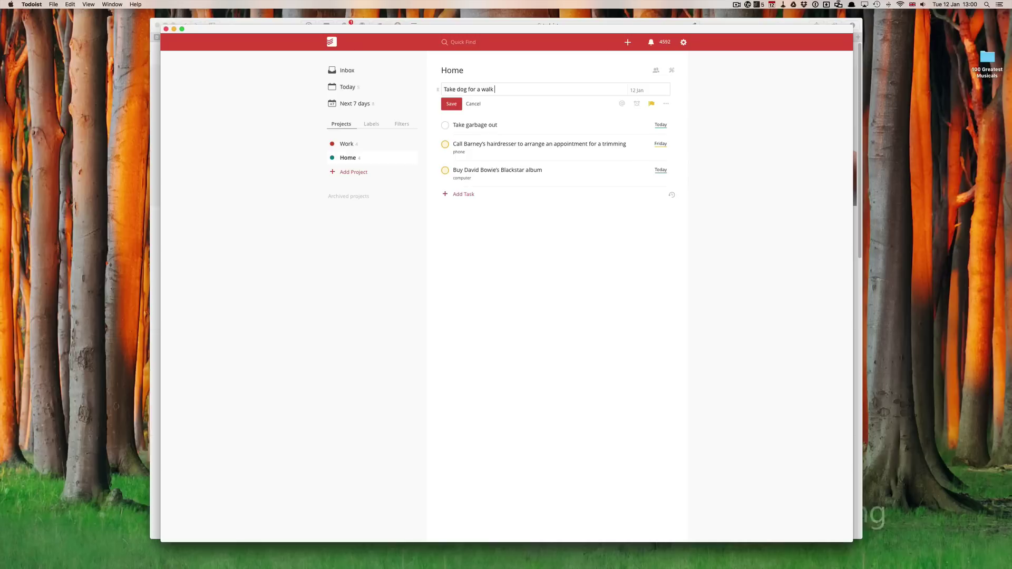
{"action": "type", "text": "@home"}
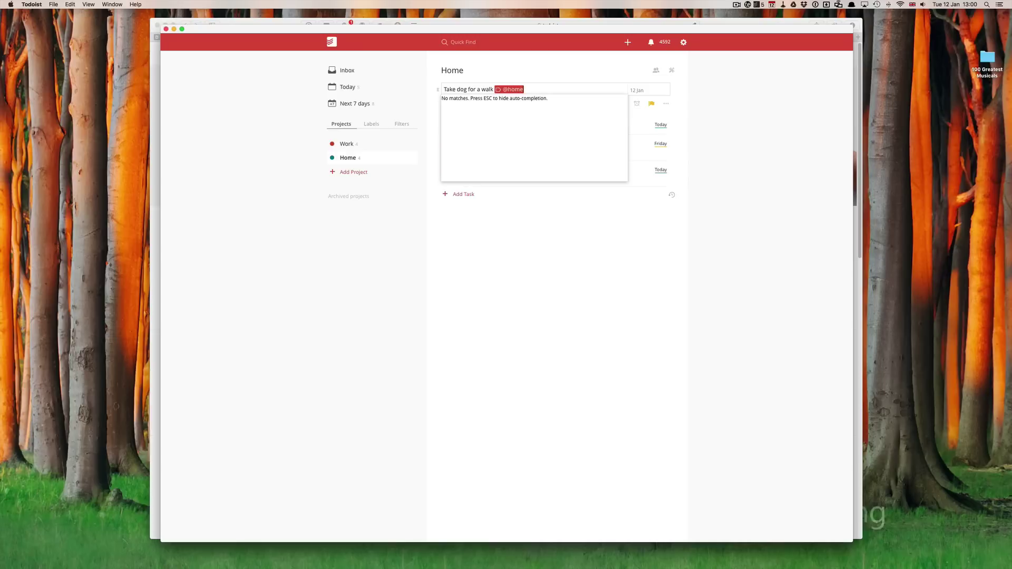
{"action": "key", "text": "Escape"}
{"action": "key", "text": "Return"}
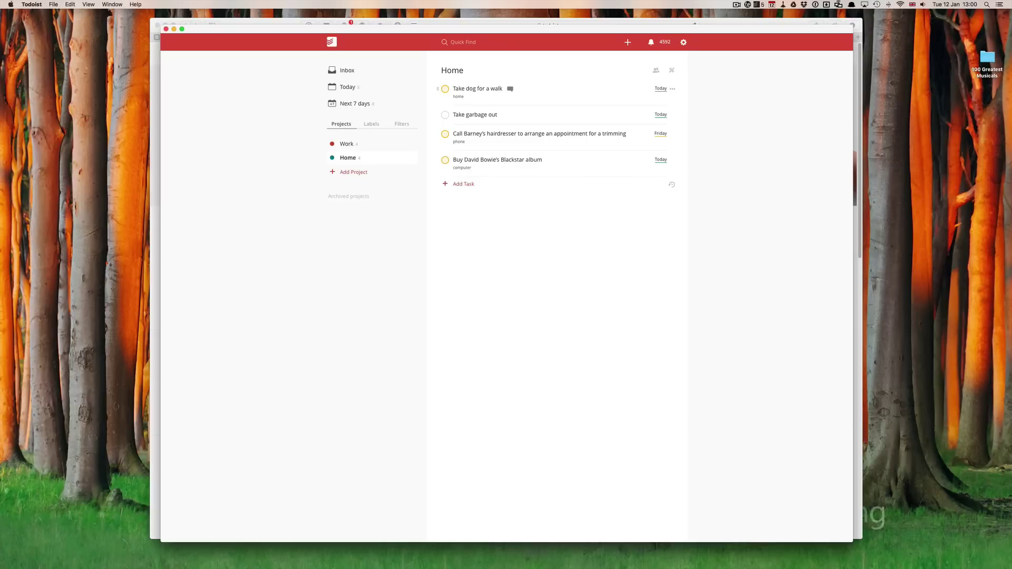
Choose the home label for the garbage task
{"action": "left_click", "coordinate": [498, 115]}
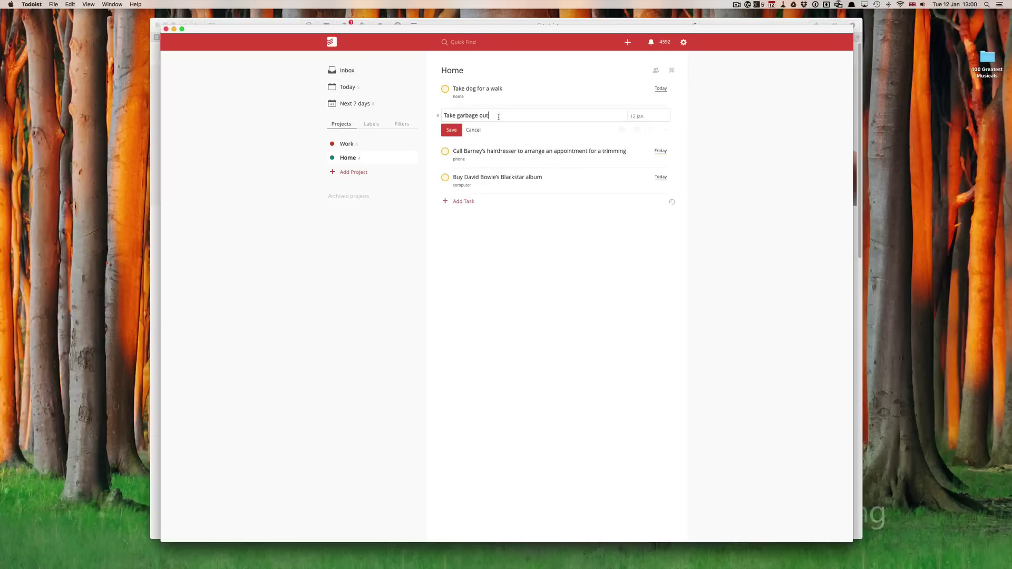
{"action": "type", "text": "@"}
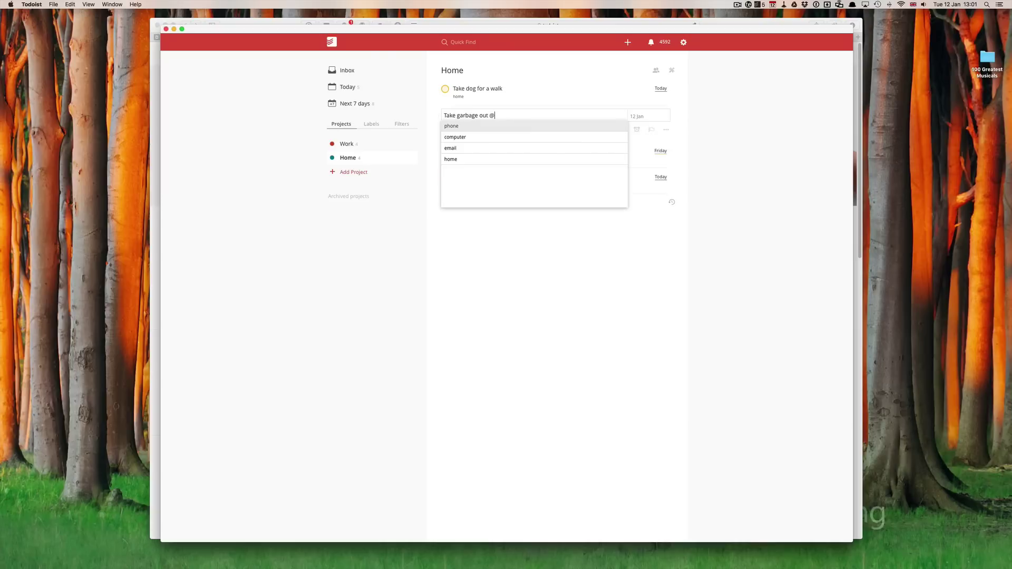
{"action": "type", "text": "h"}
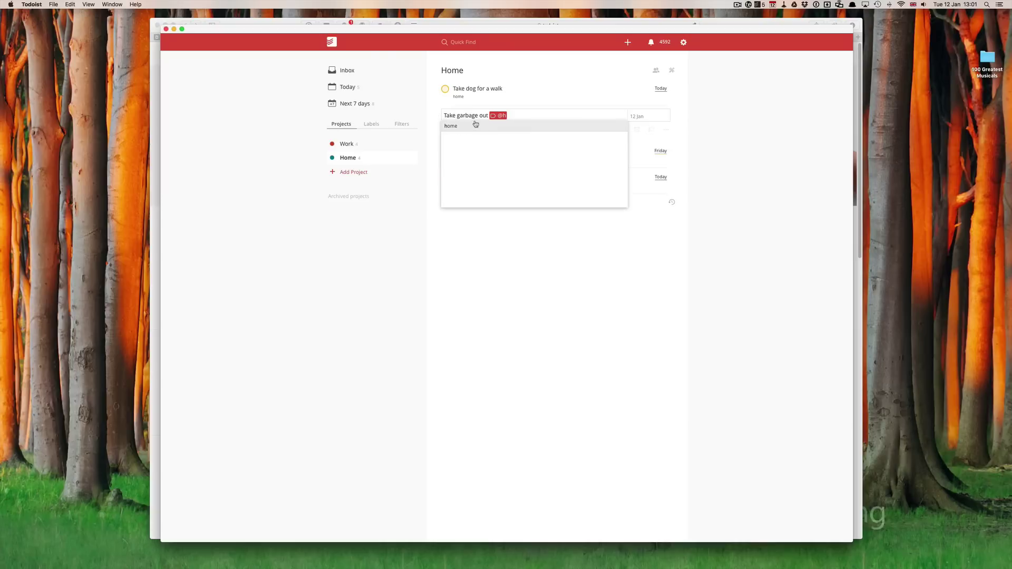
{"action": "left_click", "coordinate": [452, 127]}
Save the garbage task's label, then view Work's four tasks and the labels list
{"action": "left_click", "coordinate": [452, 130]}
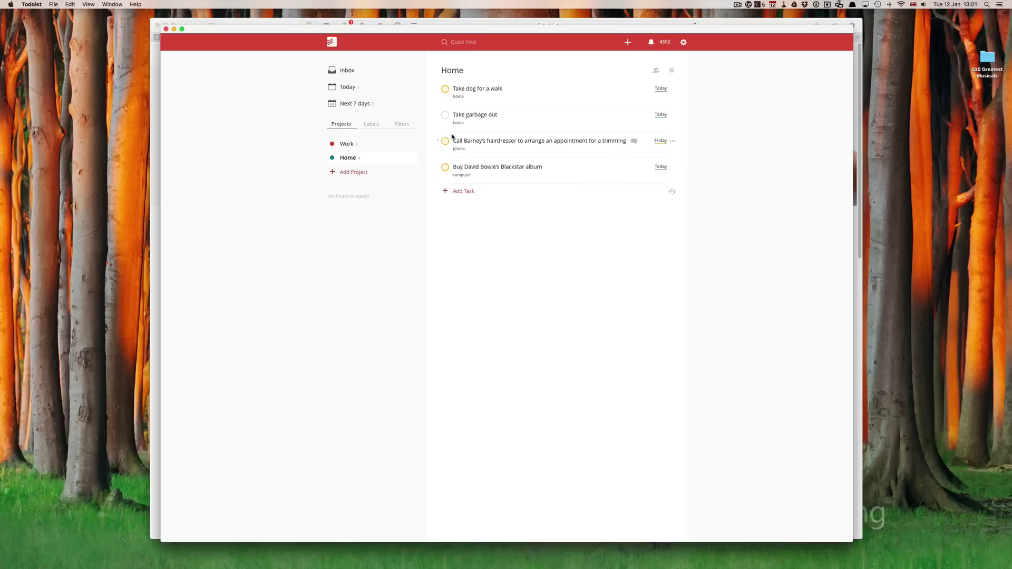
{"action": "left_click", "coordinate": [351, 145]}
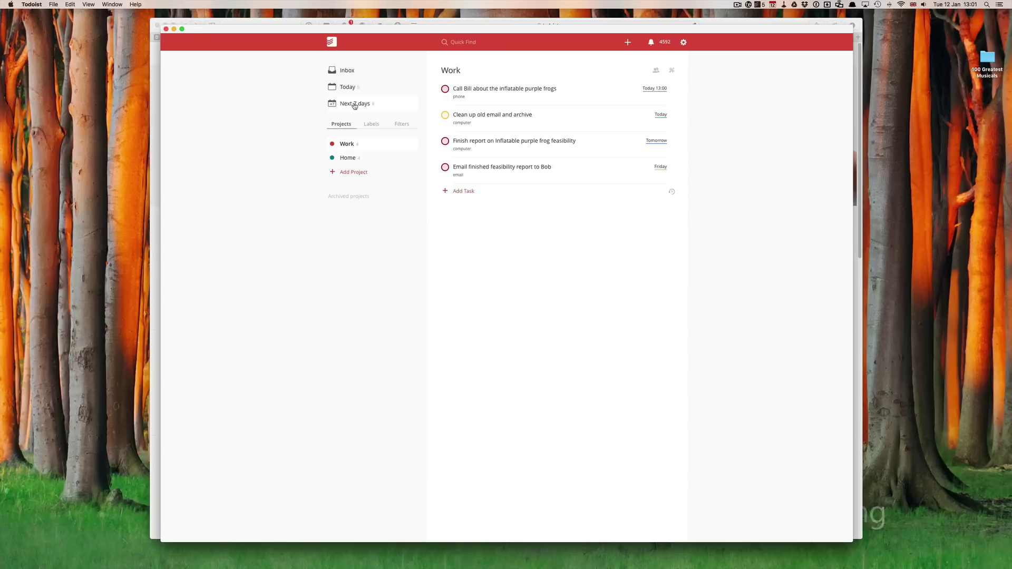
{"action": "left_click", "coordinate": [372, 125]}
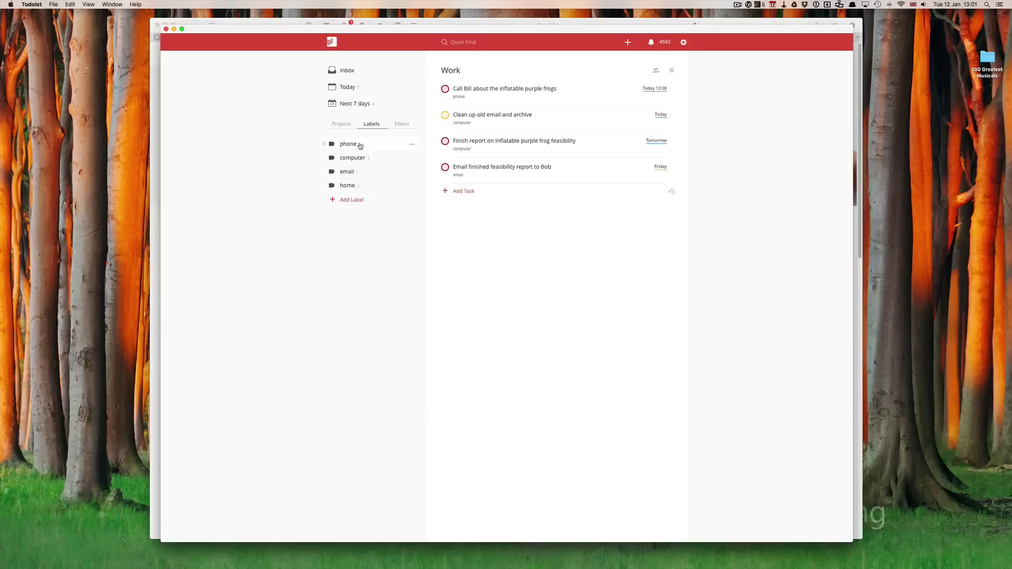
Give the phone label a new colour and make the computer label olive
{"action": "left_click", "coordinate": [411, 147]}
{"action": "left_click", "coordinate": [414, 155]}
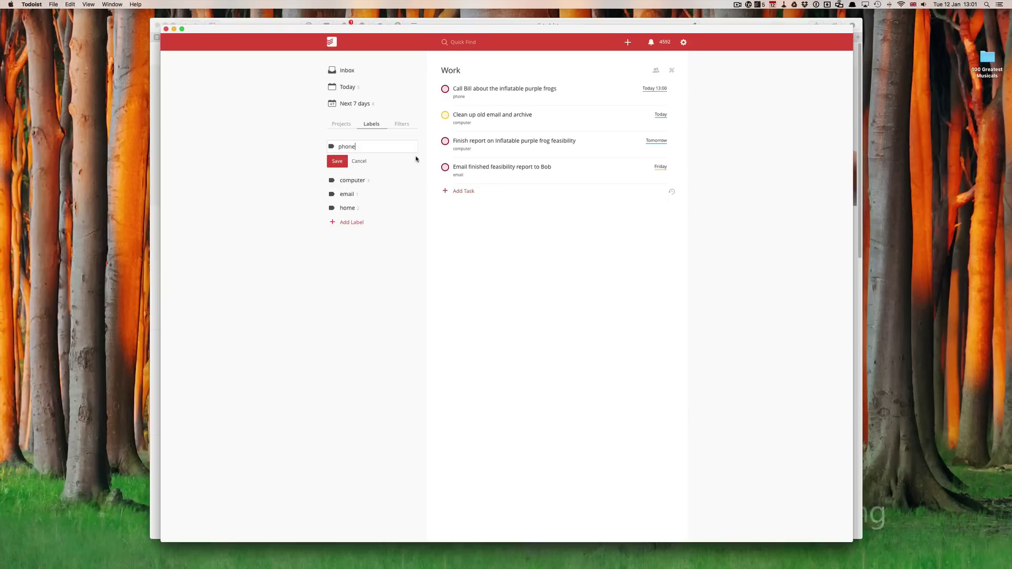
{"action": "left_click", "coordinate": [332, 148]}
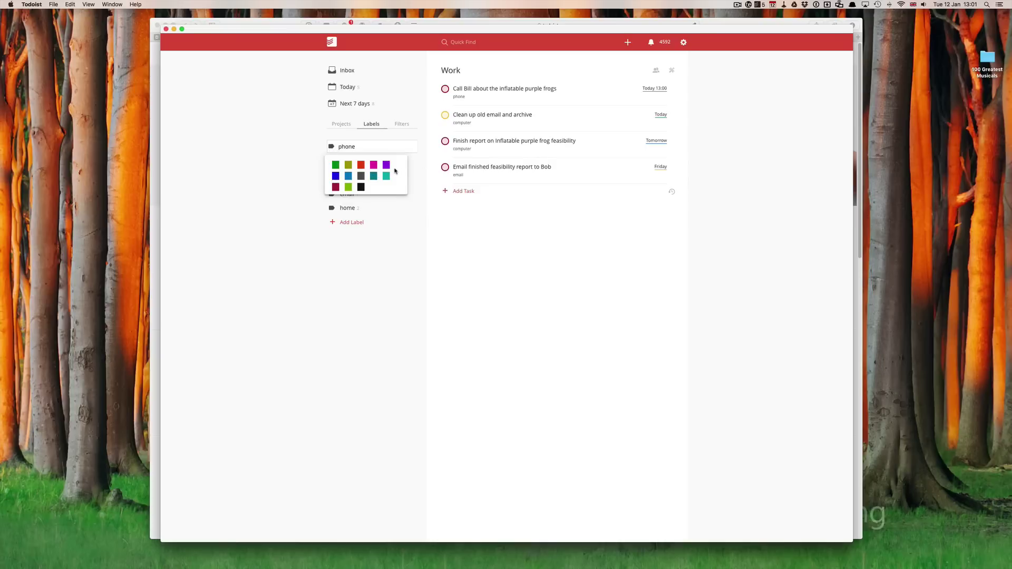
{"action": "left_click", "coordinate": [364, 179]}
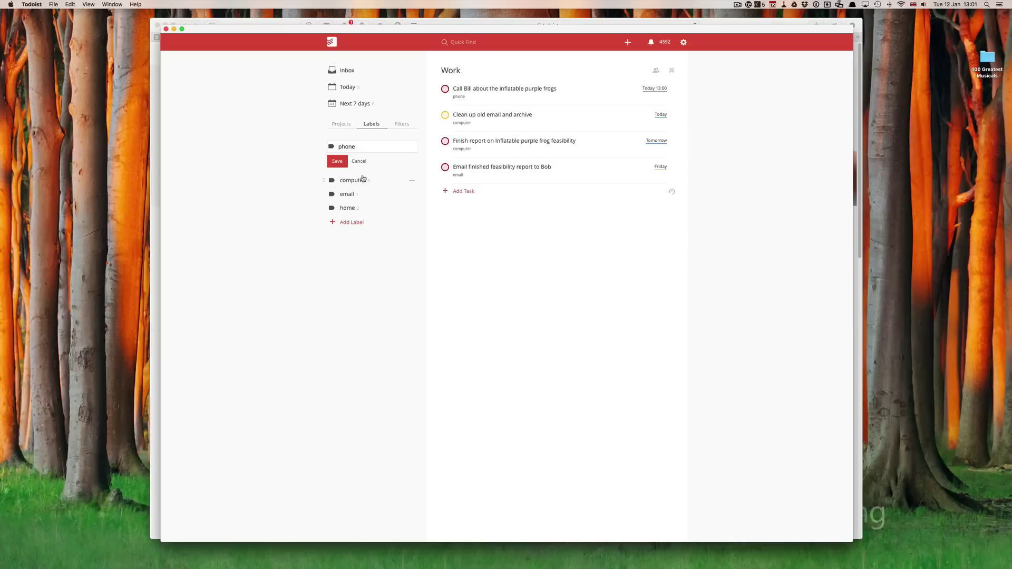
{"action": "left_click", "coordinate": [337, 161]}
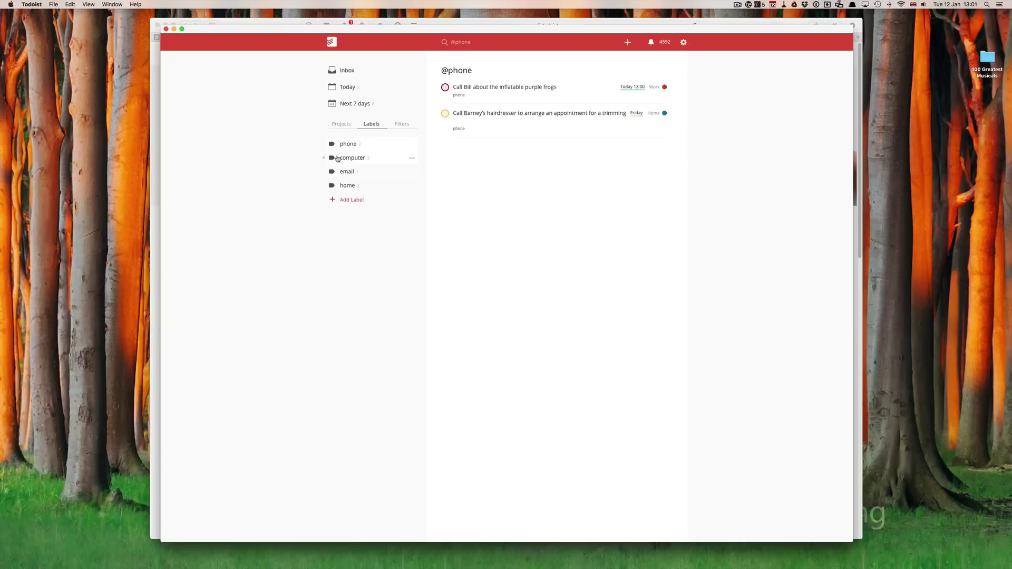
{"action": "left_click", "coordinate": [412, 158]}
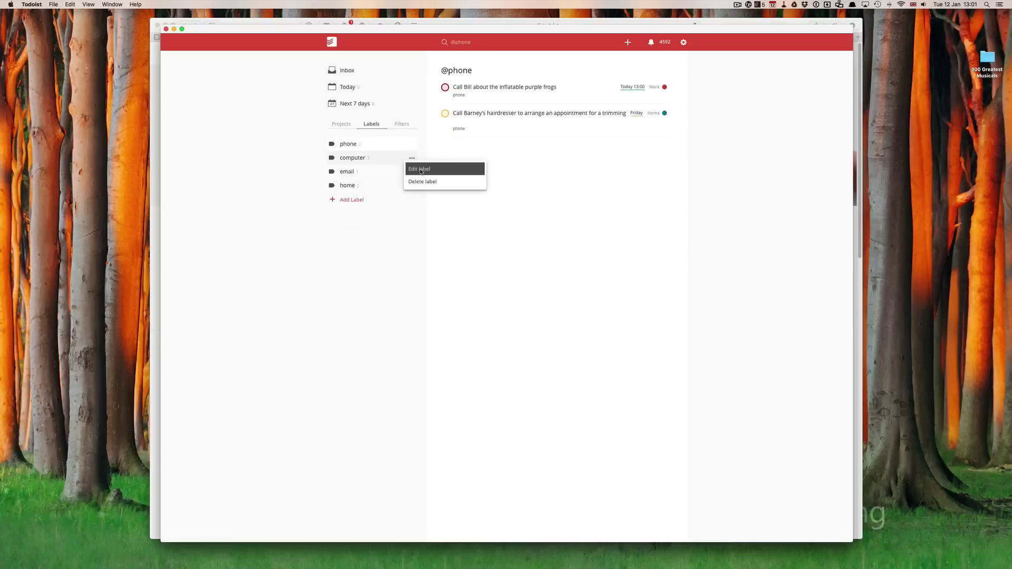
{"action": "left_click", "coordinate": [421, 170]}
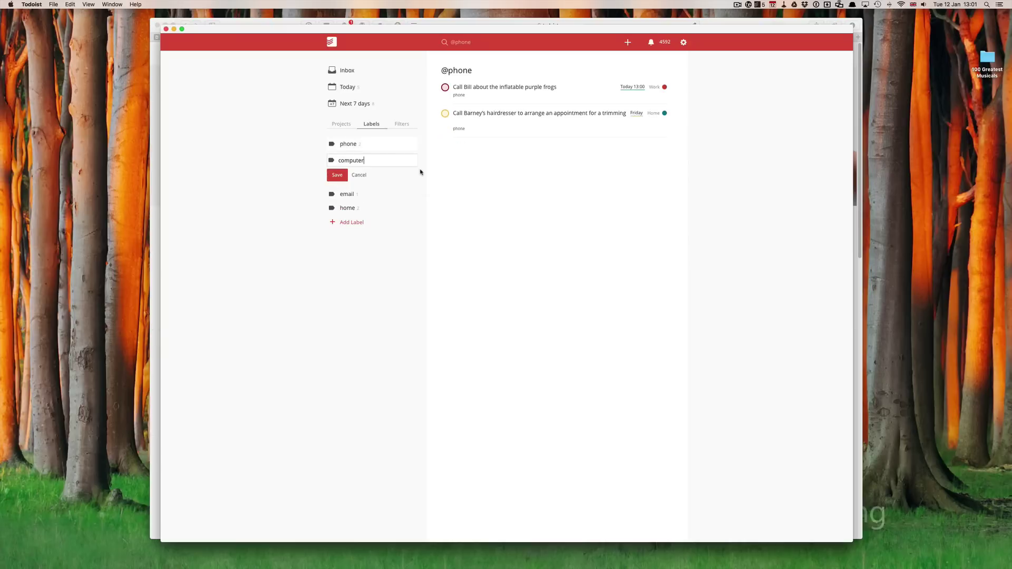
{"action": "left_click", "coordinate": [332, 161]}
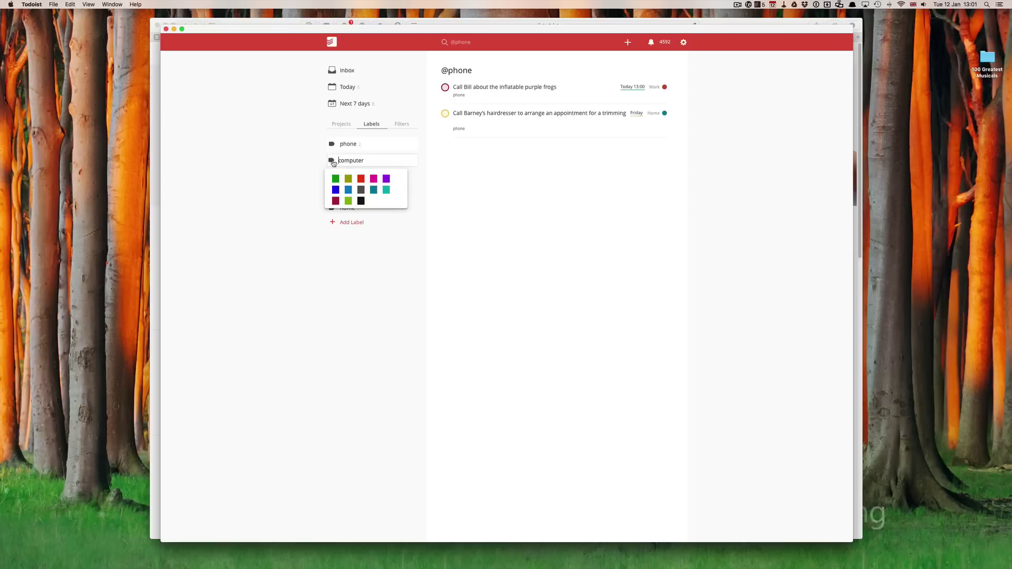
{"action": "left_click", "coordinate": [349, 178]}
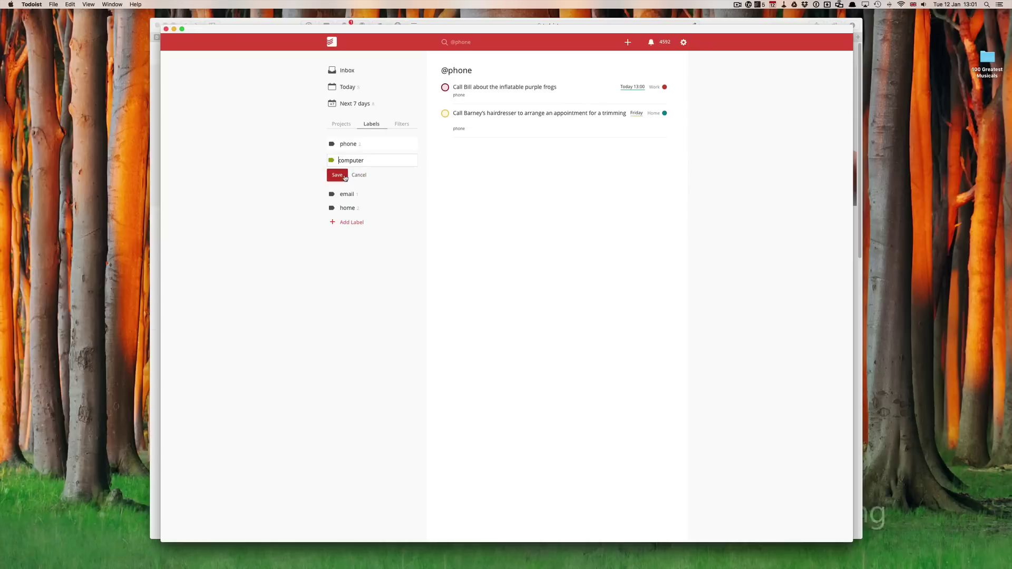
{"action": "left_click", "coordinate": [340, 174]}
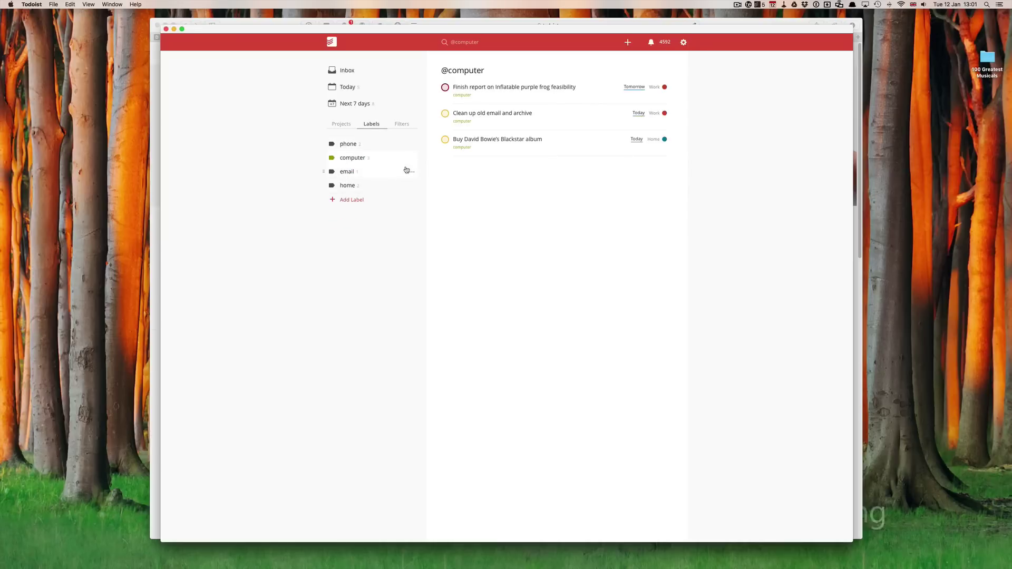
Colour the email label blue and the home label magenta
{"action": "left_click", "coordinate": [412, 173]}
{"action": "left_click", "coordinate": [417, 182]}
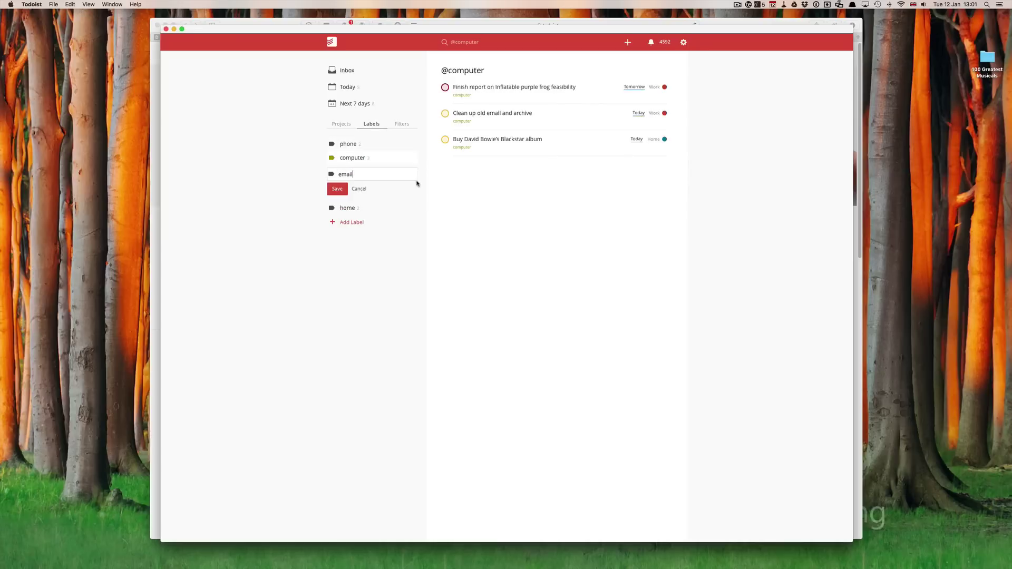
{"action": "left_click", "coordinate": [332, 176]}
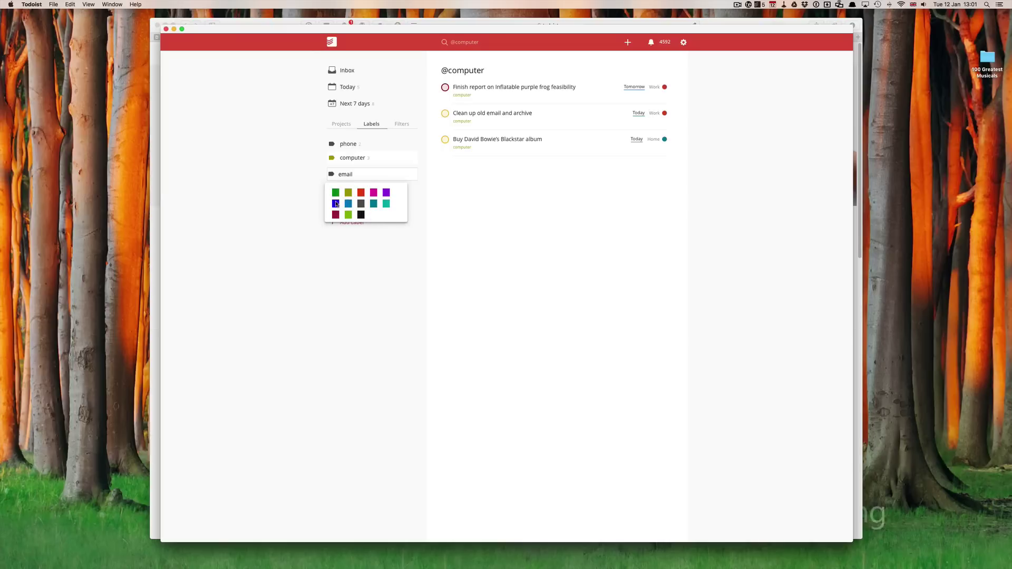
{"action": "left_click", "coordinate": [336, 203]}
{"action": "left_click", "coordinate": [336, 189]}
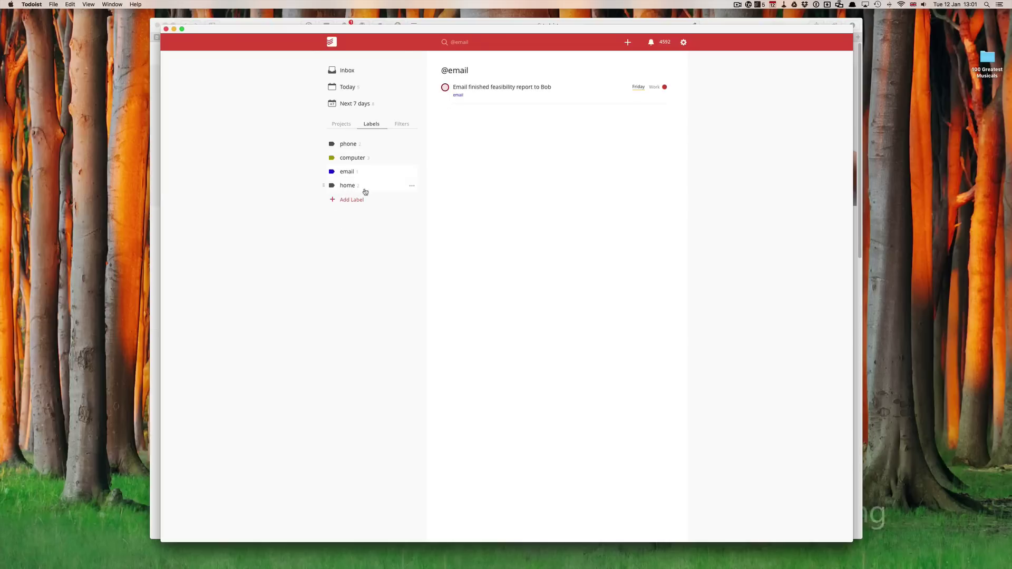
{"action": "left_click", "coordinate": [412, 188]}
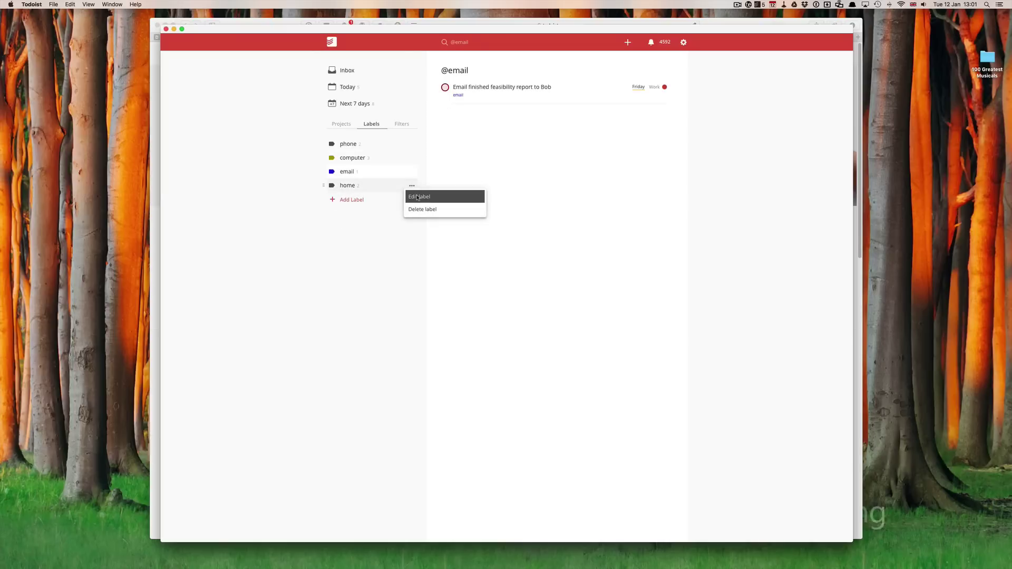
{"action": "left_click", "coordinate": [418, 196]}
{"action": "left_click", "coordinate": [331, 189]}
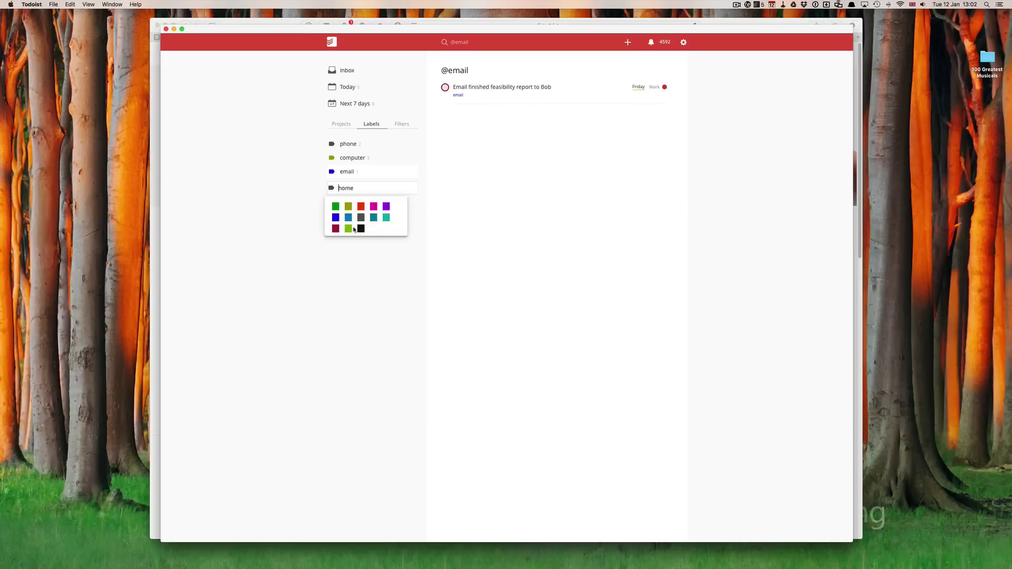
{"action": "left_click", "coordinate": [375, 208]}
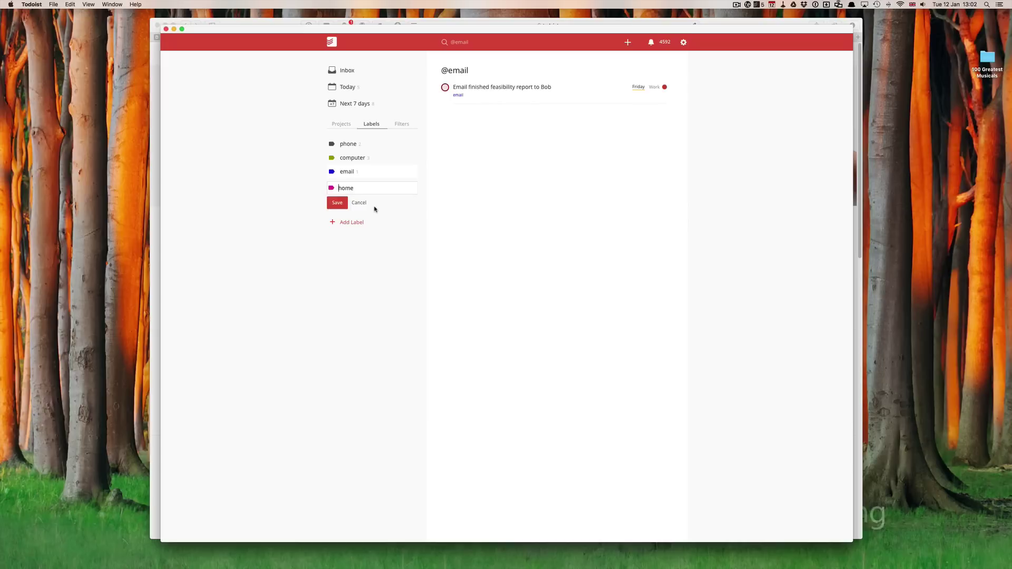
{"action": "left_click", "coordinate": [342, 206]}
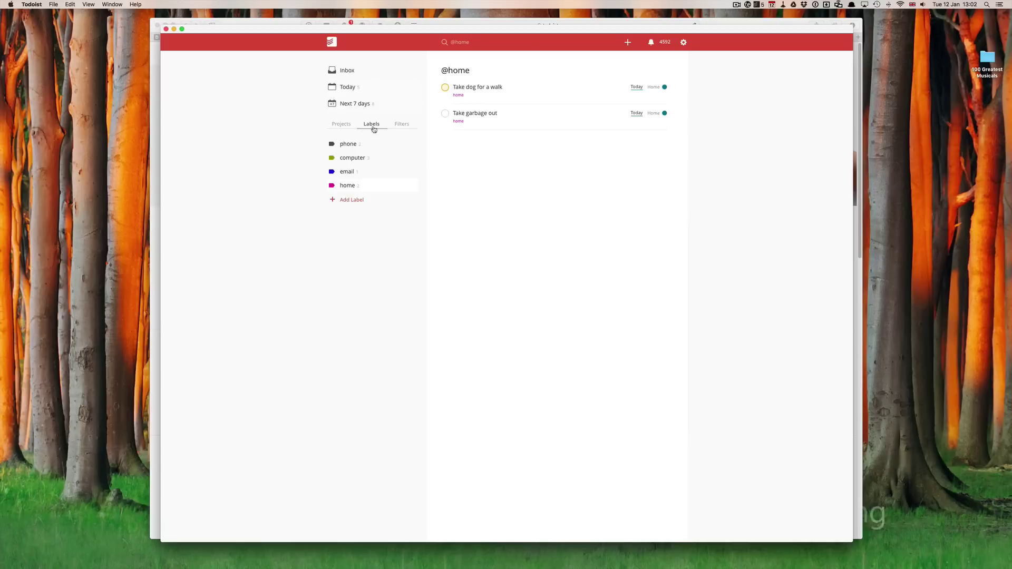
Open the phone label's view, listing the purple frogs call and the hairdresser call
{"action": "left_click", "coordinate": [345, 145]}
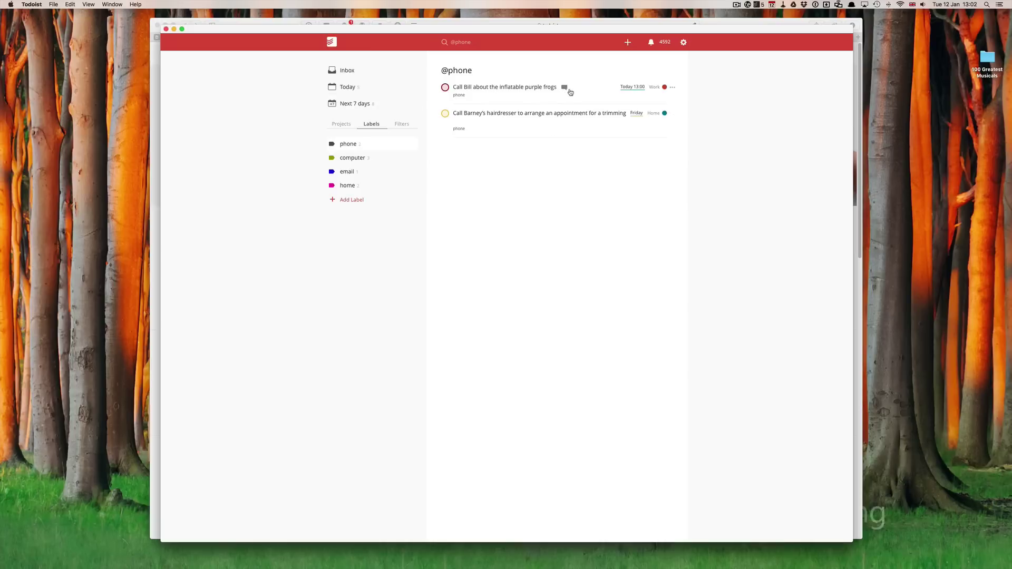
Comment a phone number on the purple frogs call task, then check the hairdresser task's comments
{"action": "left_click", "coordinate": [565, 87]}
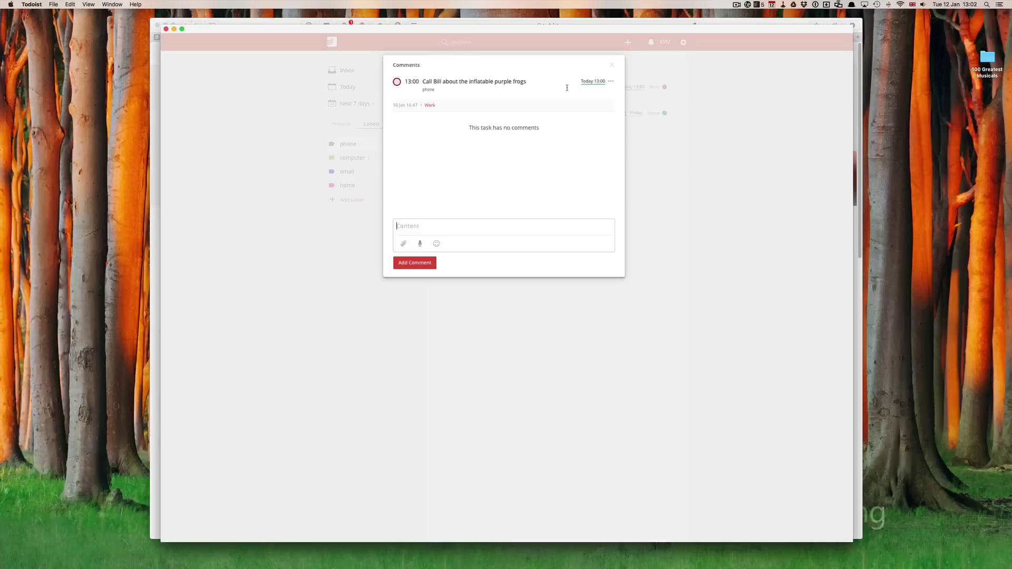
{"action": "left_click", "coordinate": [415, 265]}
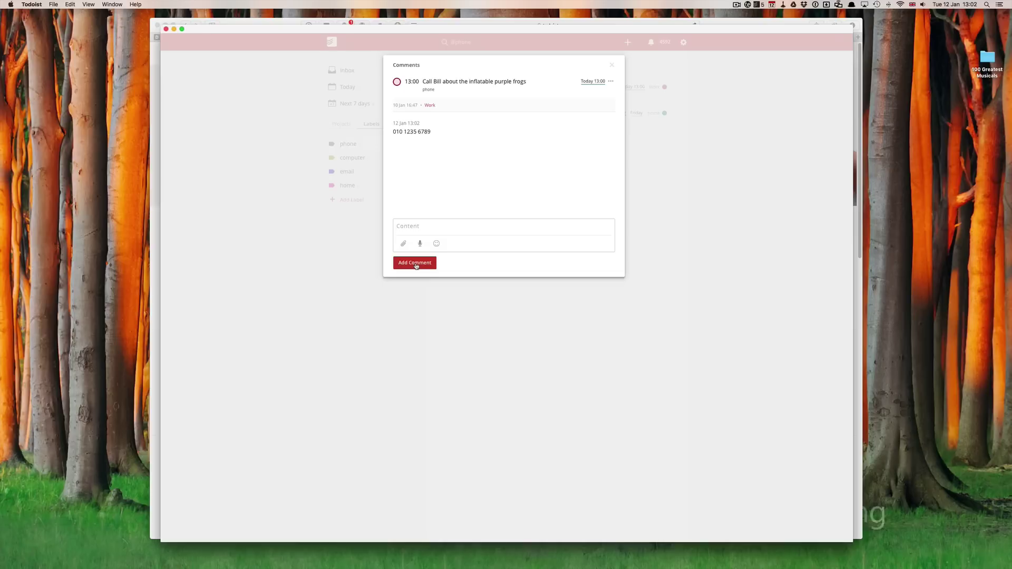
{"action": "left_click", "coordinate": [612, 65]}
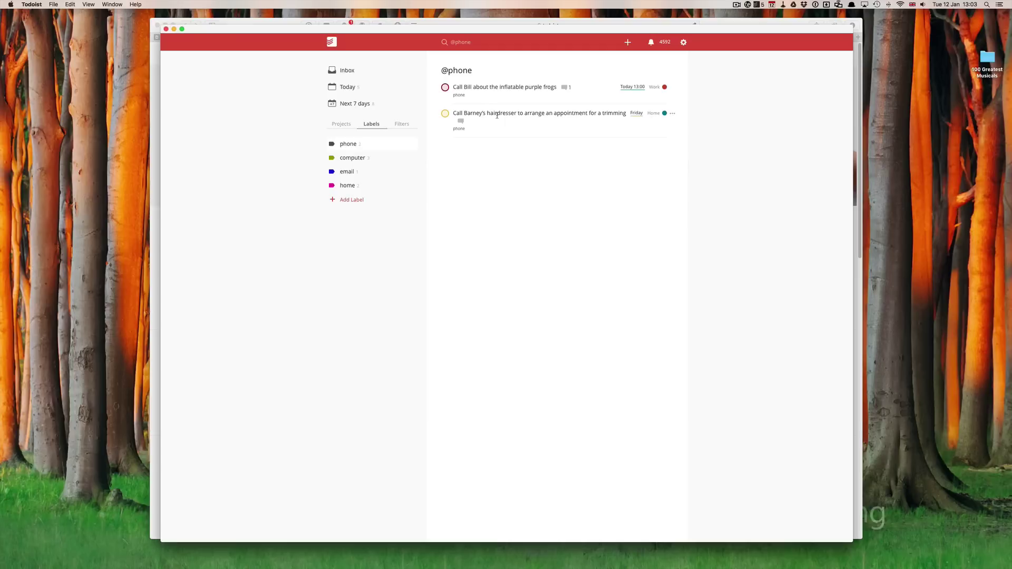
{"action": "left_click", "coordinate": [461, 121]}
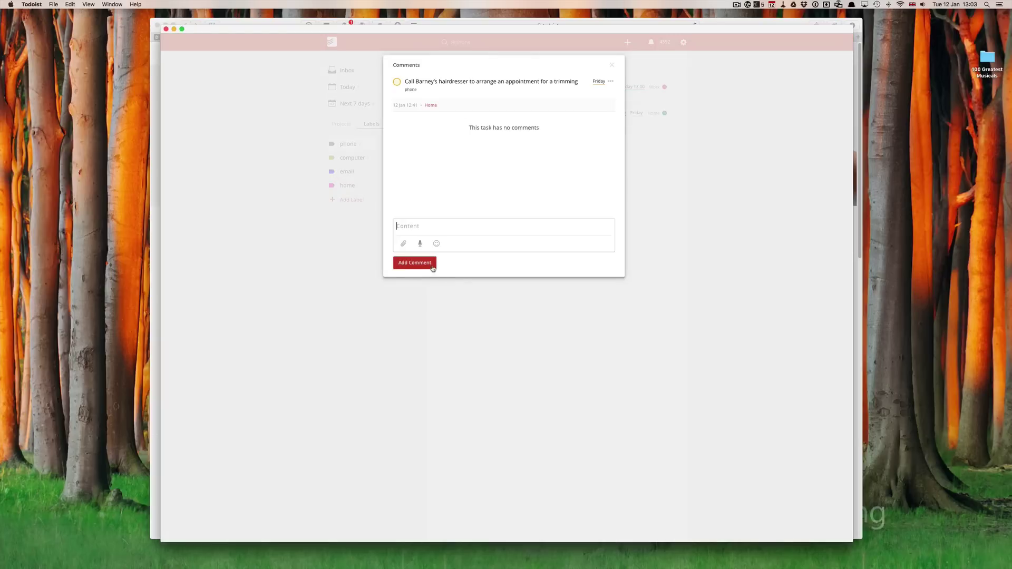
{"action": "left_click", "coordinate": [612, 65]}
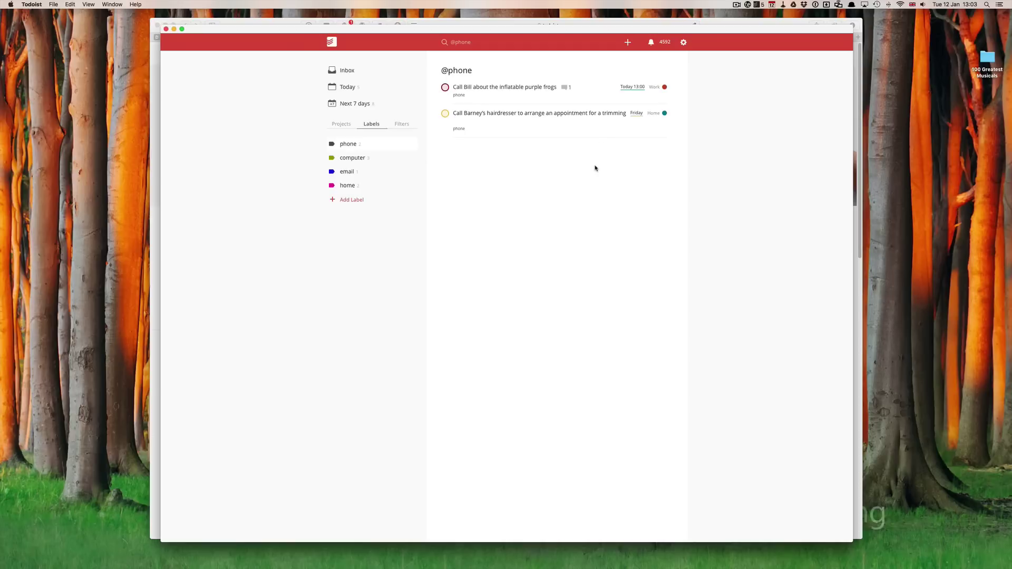
Browse the computer, email and home label lists, then the Today view
{"action": "left_click", "coordinate": [362, 159]}
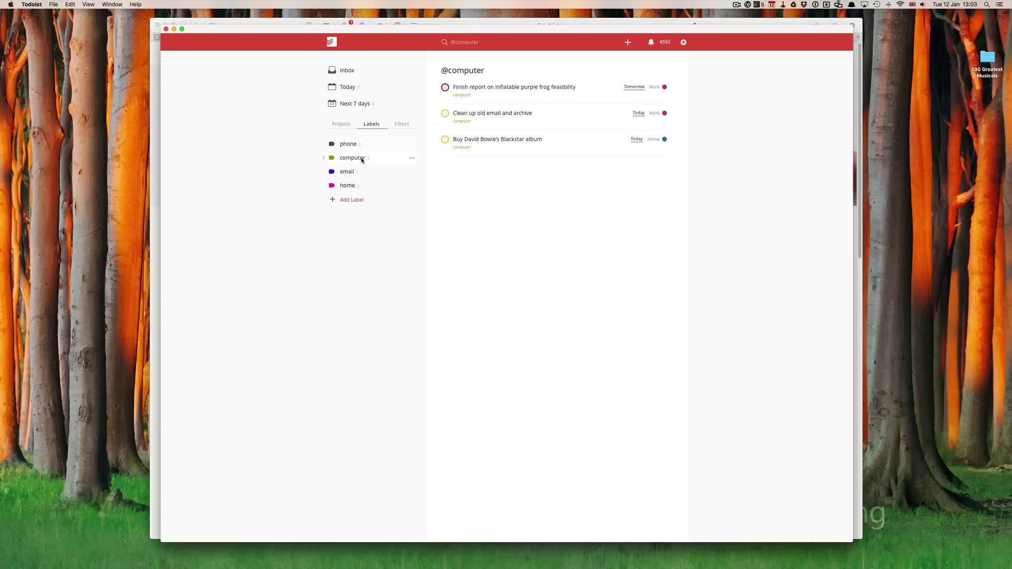
{"action": "left_click", "coordinate": [344, 173]}
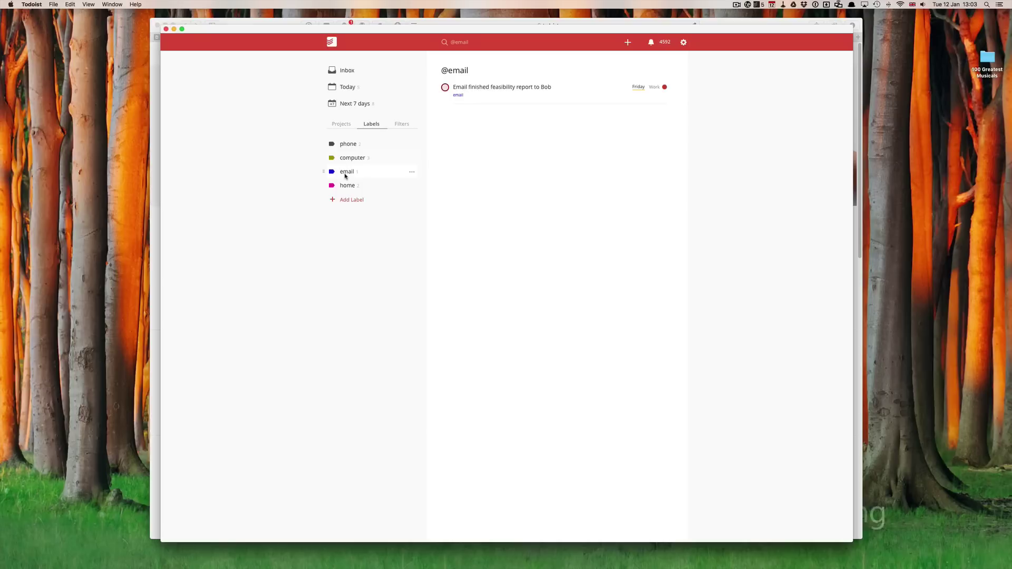
{"action": "left_click", "coordinate": [348, 186]}
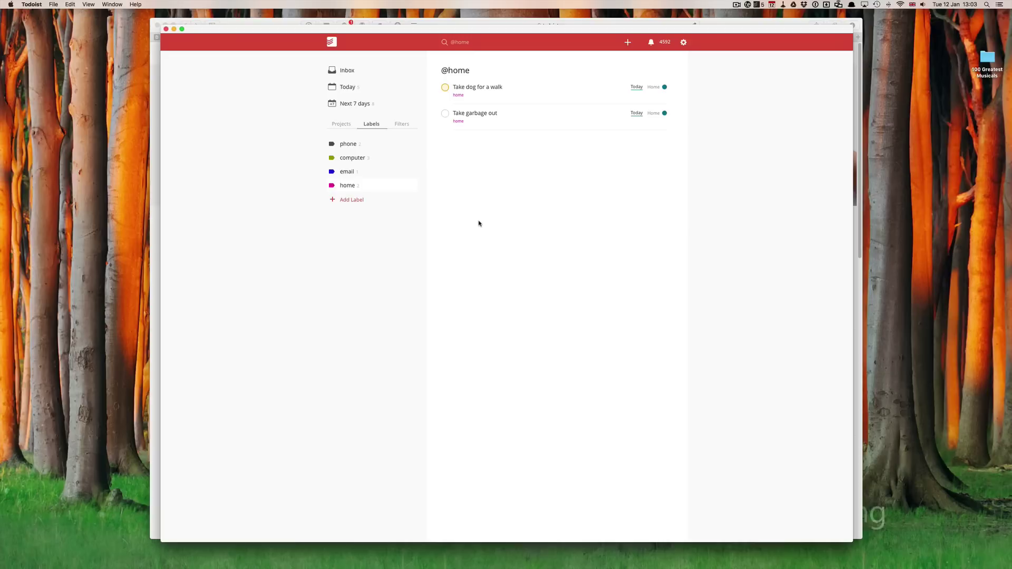
{"action": "left_click", "coordinate": [353, 89]}
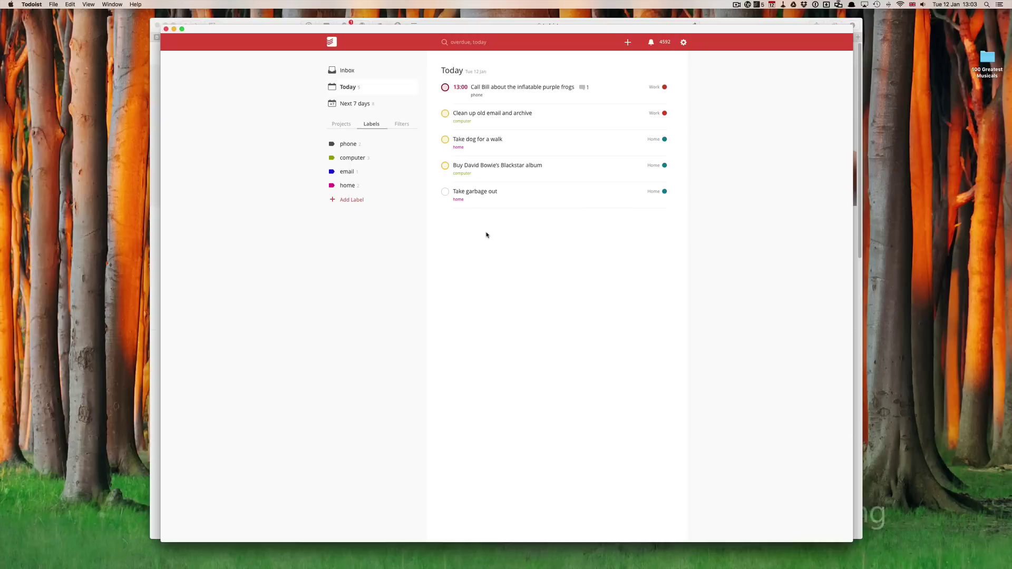
View all home-labelled tasks, then Today, then switch to the Next 7 days view
{"action": "left_click", "coordinate": [458, 149]}
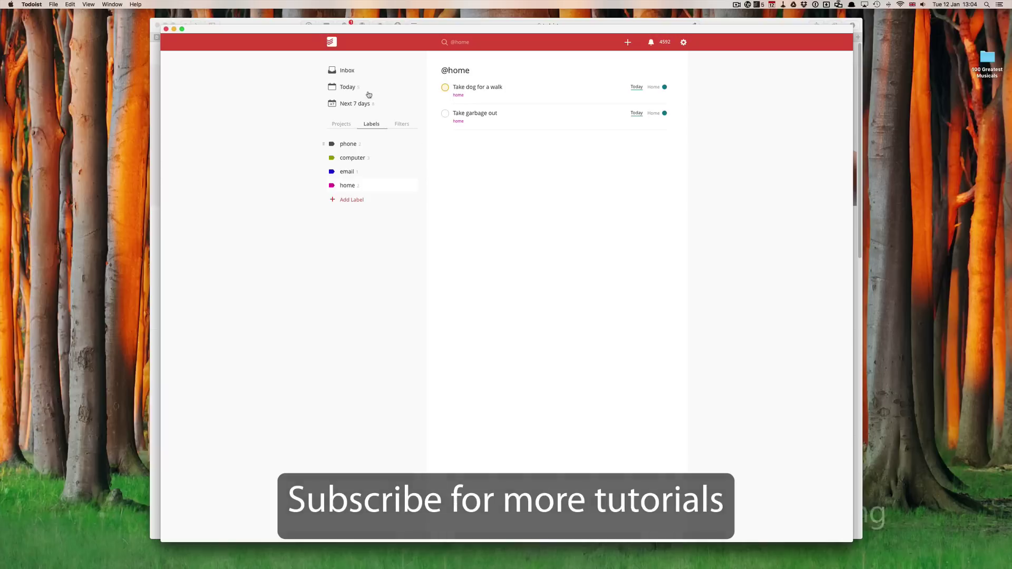
{"action": "left_click", "coordinate": [349, 87]}
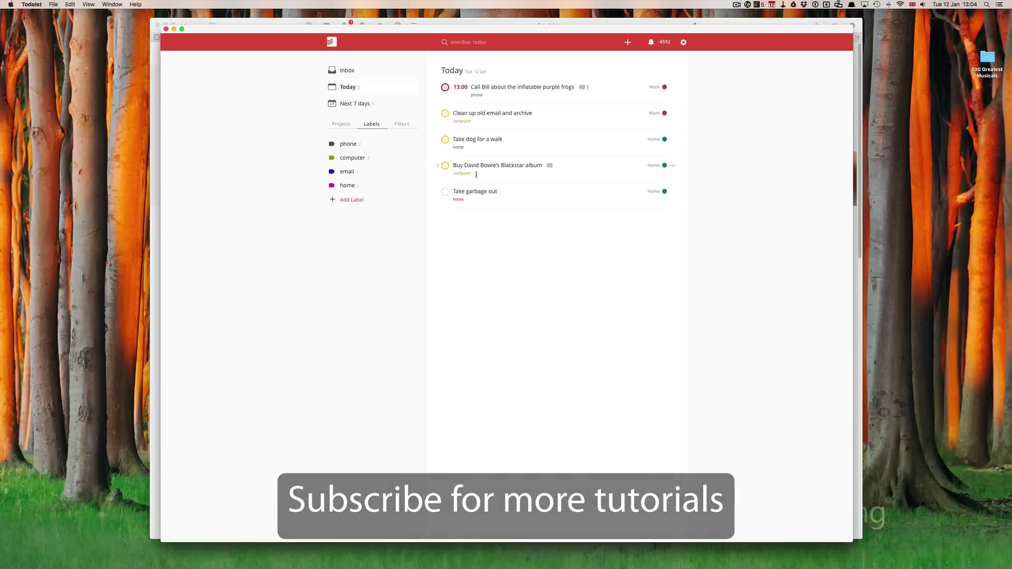
{"action": "left_click", "coordinate": [362, 104]}
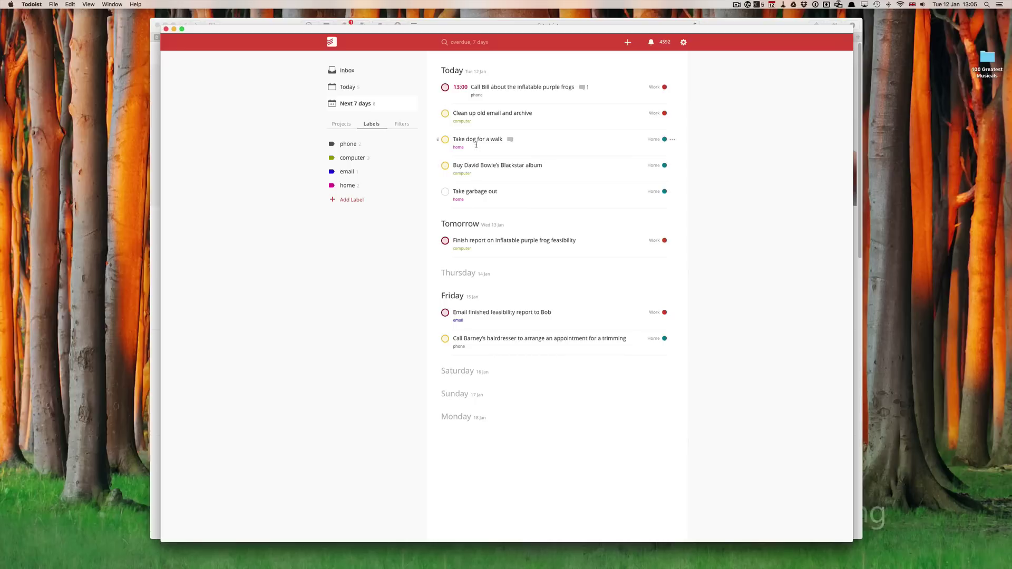
Add the computer label to the purple frogs call task via @c and save it
{"action": "left_click", "coordinate": [495, 97]}
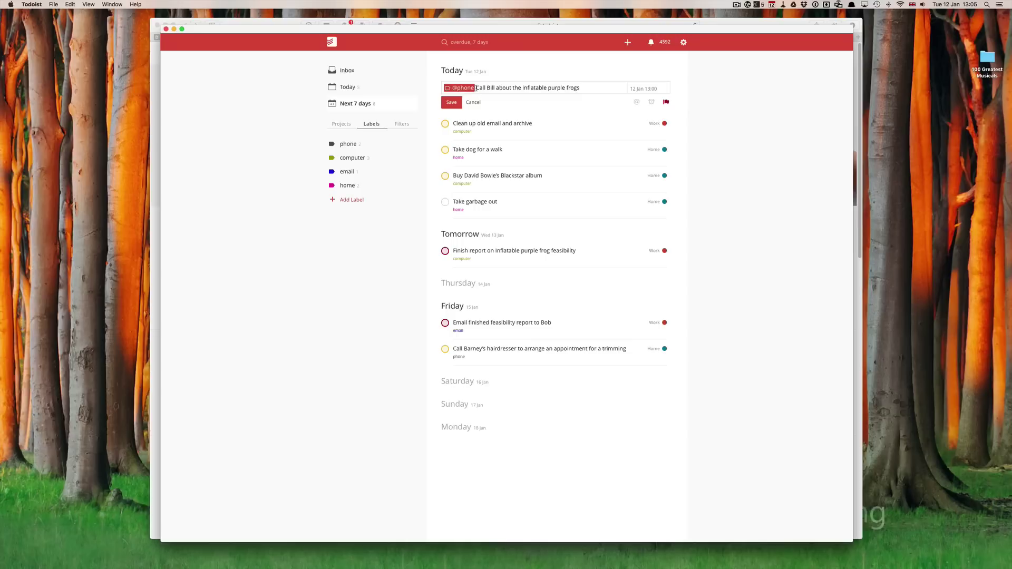
{"action": "type", "text": "@"}
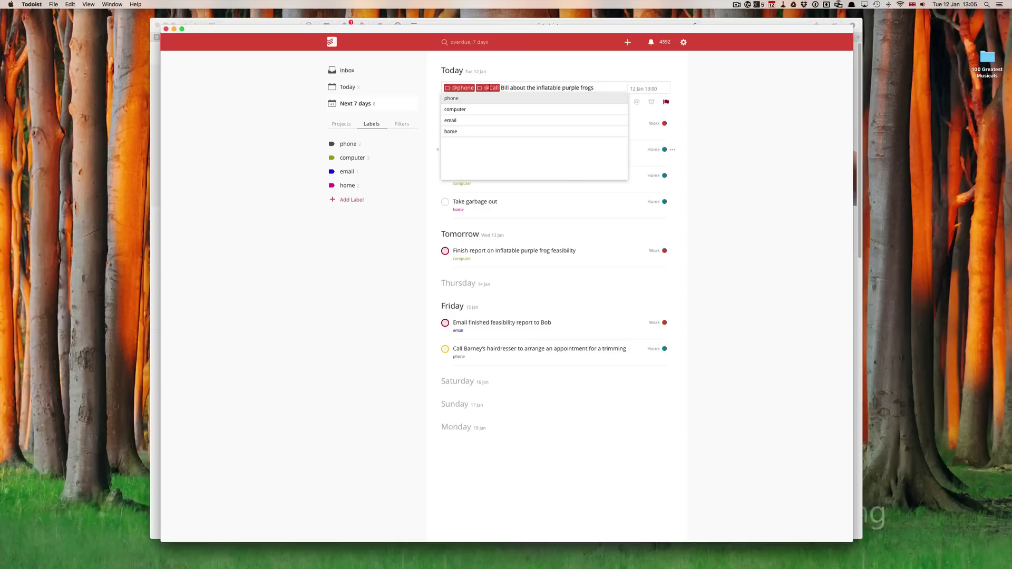
{"action": "type", "text": "c"}
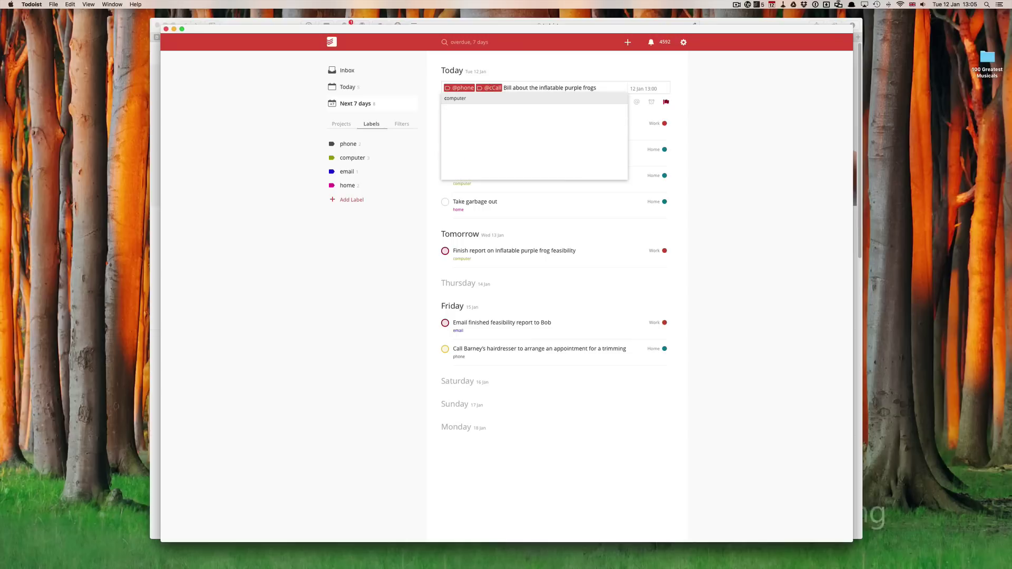
{"action": "key", "text": "Return"}
{"action": "left_click", "coordinate": [452, 103]}
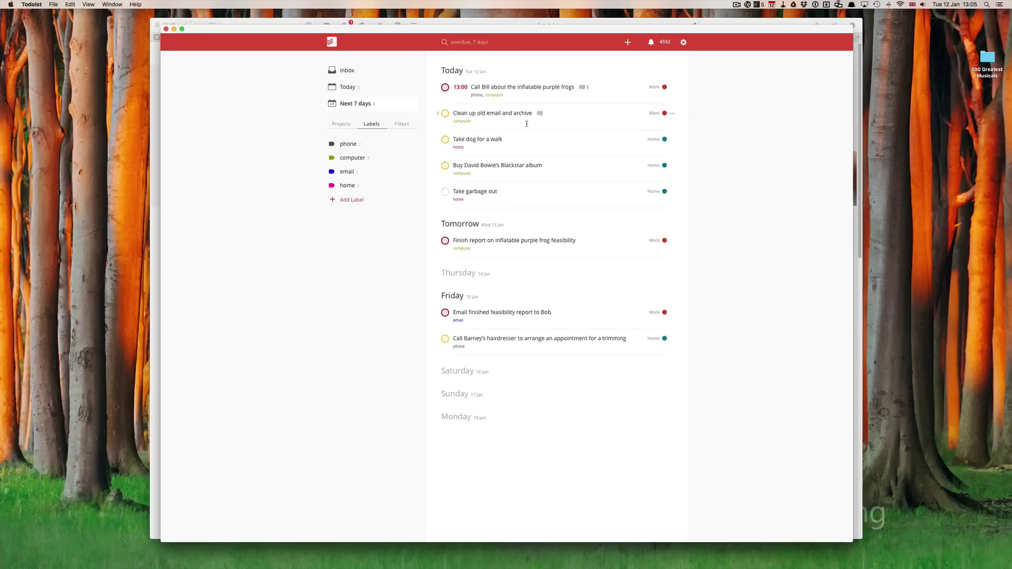